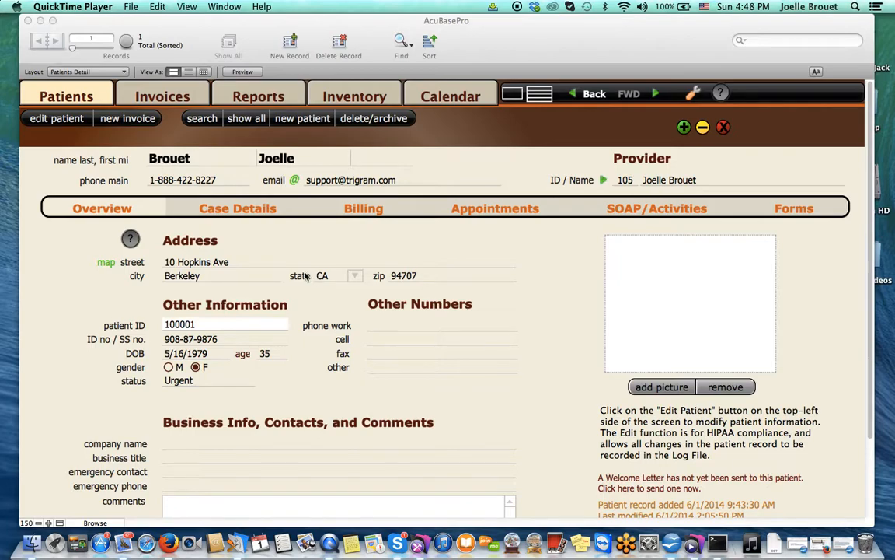
Step: Review the patient's case details and billing history, ending on her 08/19/13 New Patient appointment
left_click(241, 216)
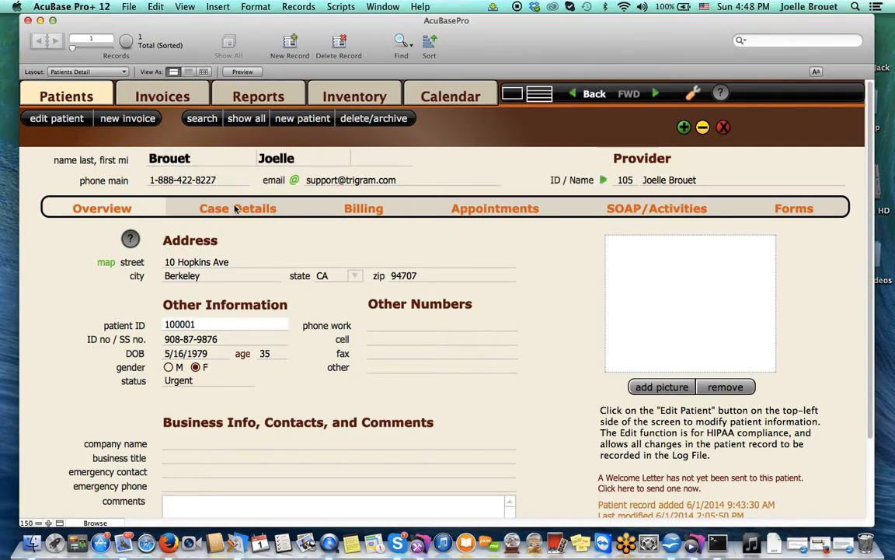
left_click(234, 210)
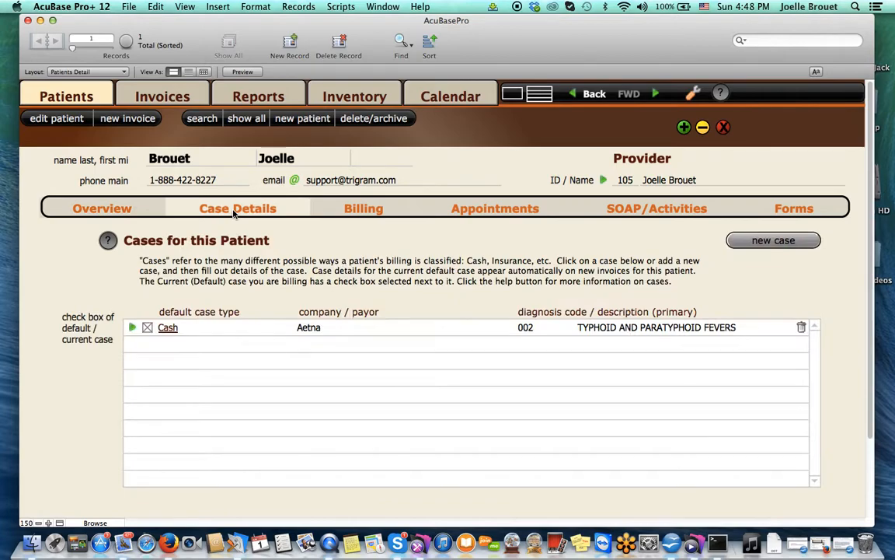
left_click(354, 211)
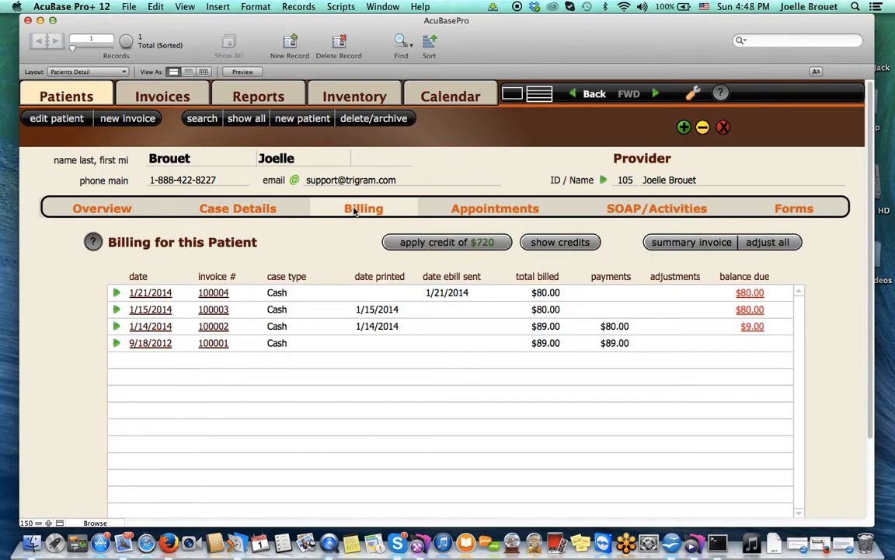
left_click(466, 209)
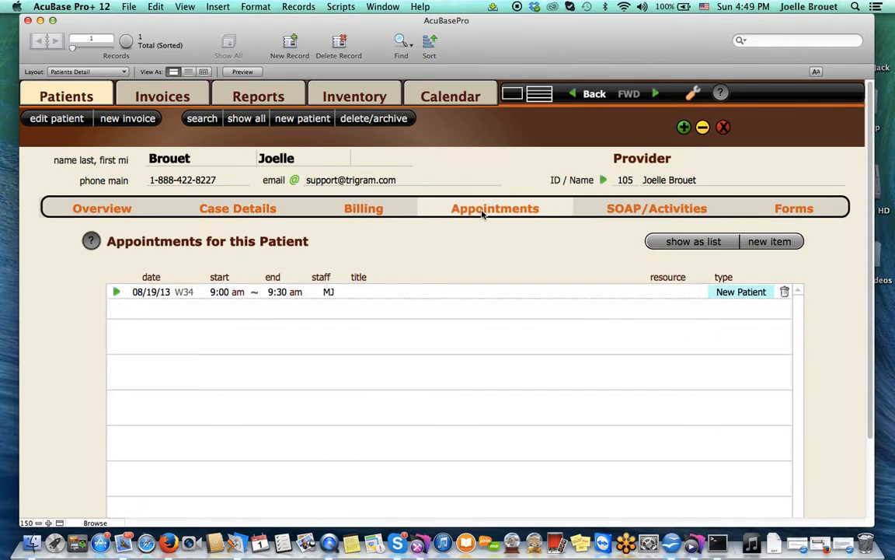
Step: Create invoice 100005 dated 6/1/2014 with two 97810 acupuncture charges of $80.00 and $40.00
left_click(116, 123)
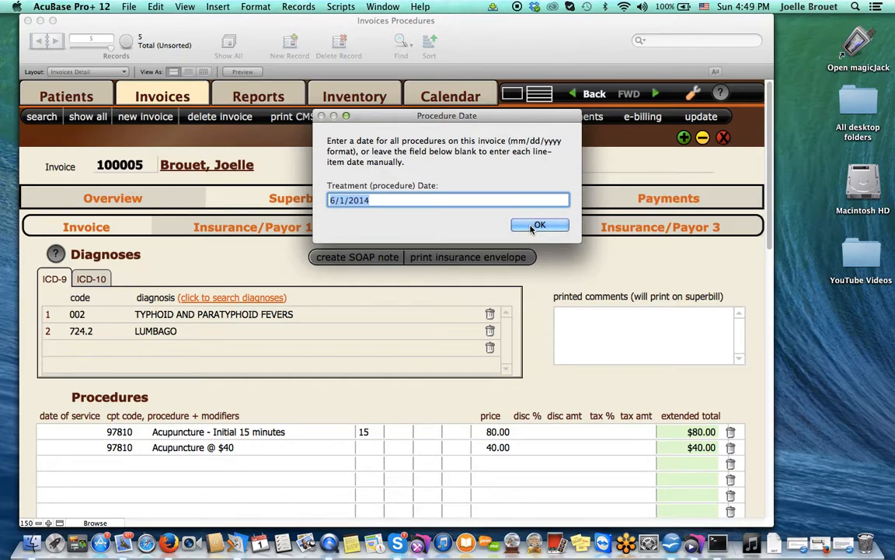
left_click(537, 225)
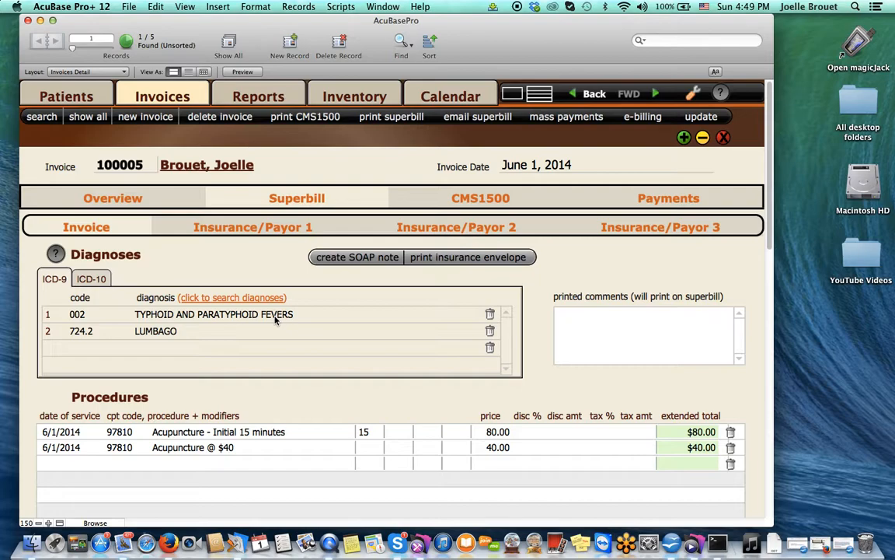
scroll(274, 319, "down", 3)
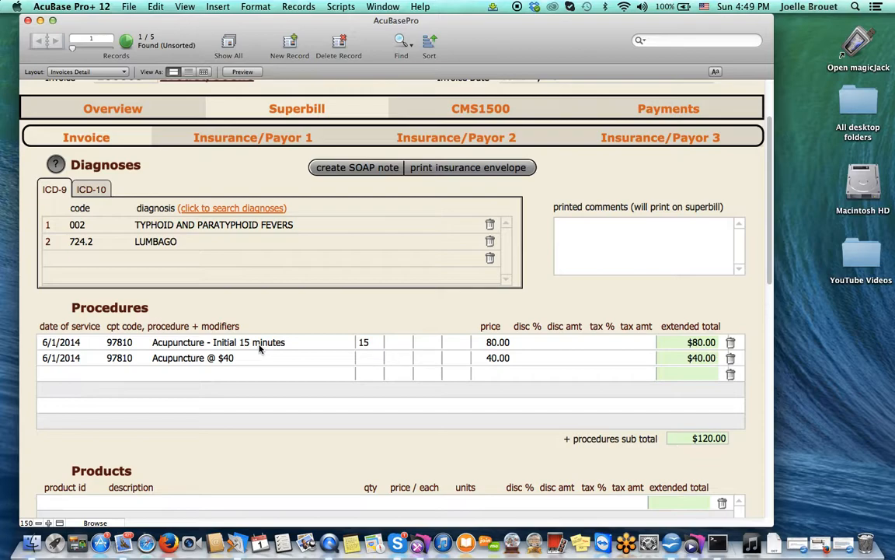
Step: Add one tube of Traumeel (ID 100001) at 9.00 to the invoice products, with no discount
scroll(236, 314, "down", 3)
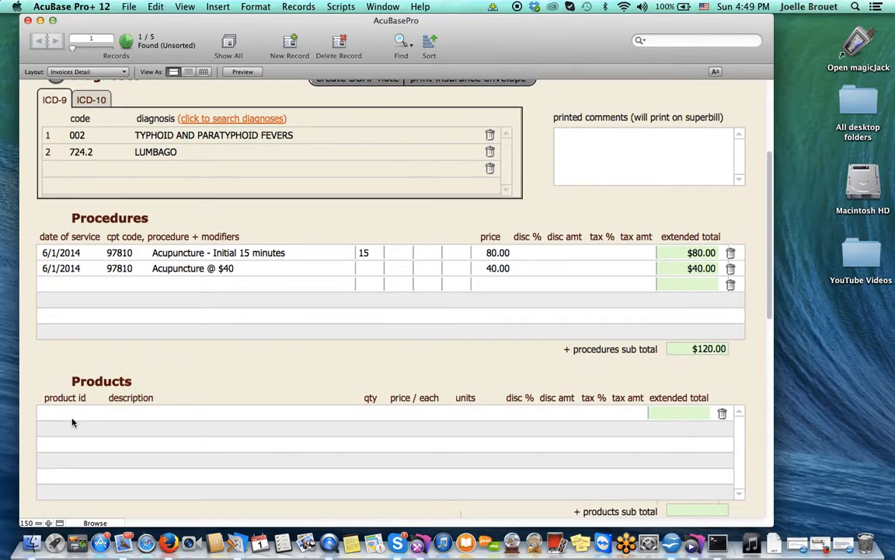
left_click(67, 418)
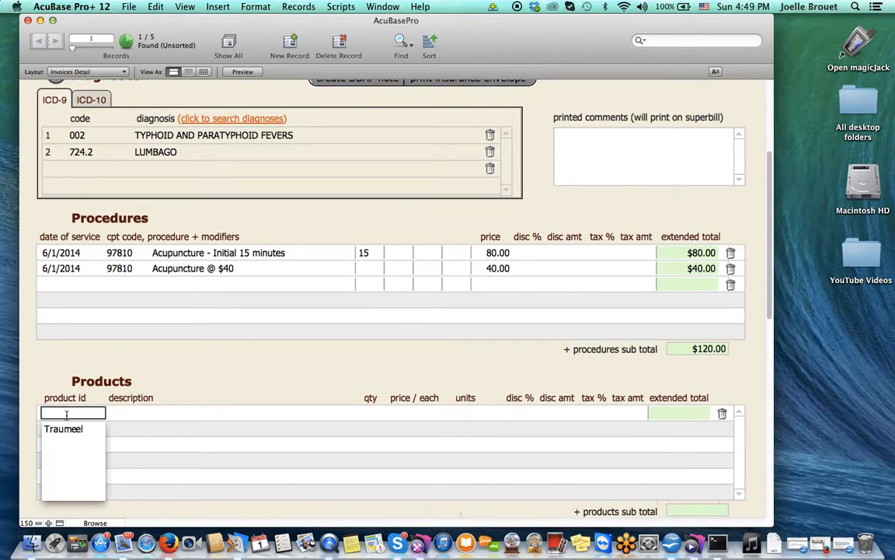
left_click(68, 429)
left_click(369, 413)
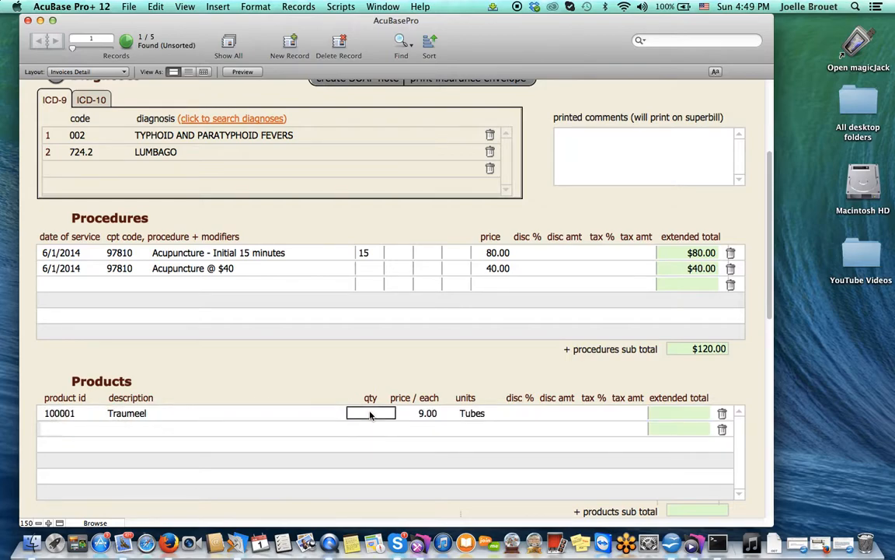
type("1")
scroll(393, 413, "up", 3)
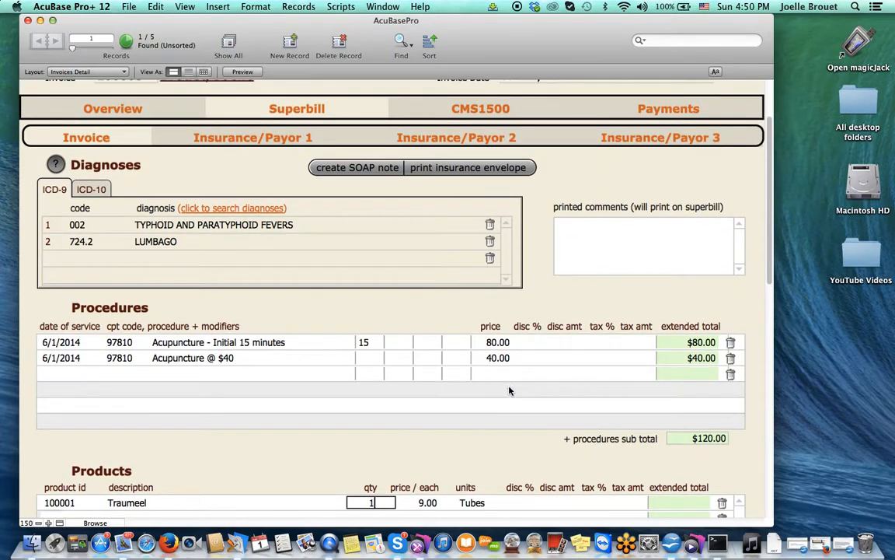
left_click(513, 503)
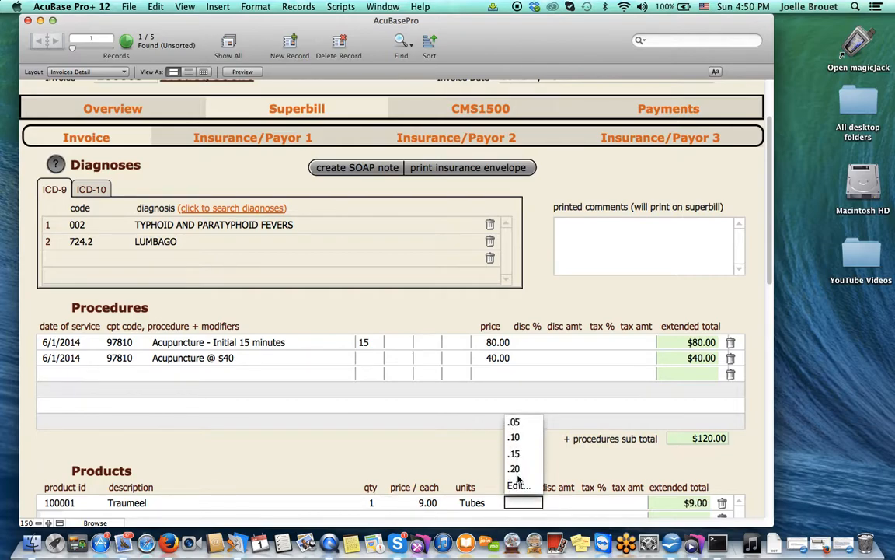
left_click(431, 443)
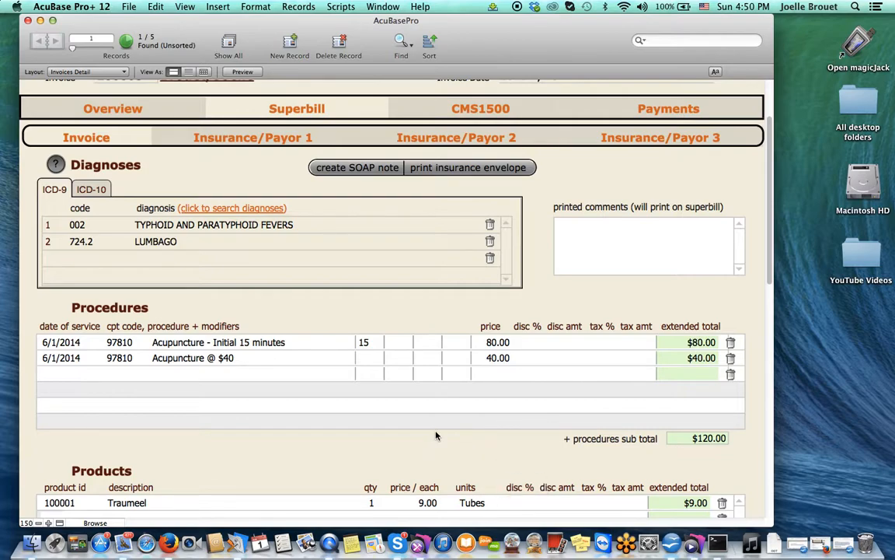
scroll(436, 436, "up", 3)
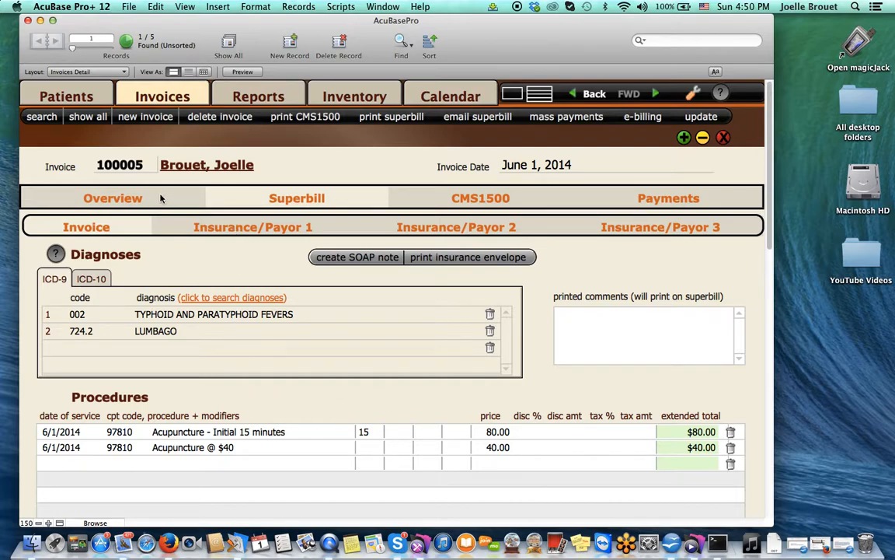
Step: Check invoice 100005's Overview for patient, provider and the $129.00 total still due
left_click(95, 201)
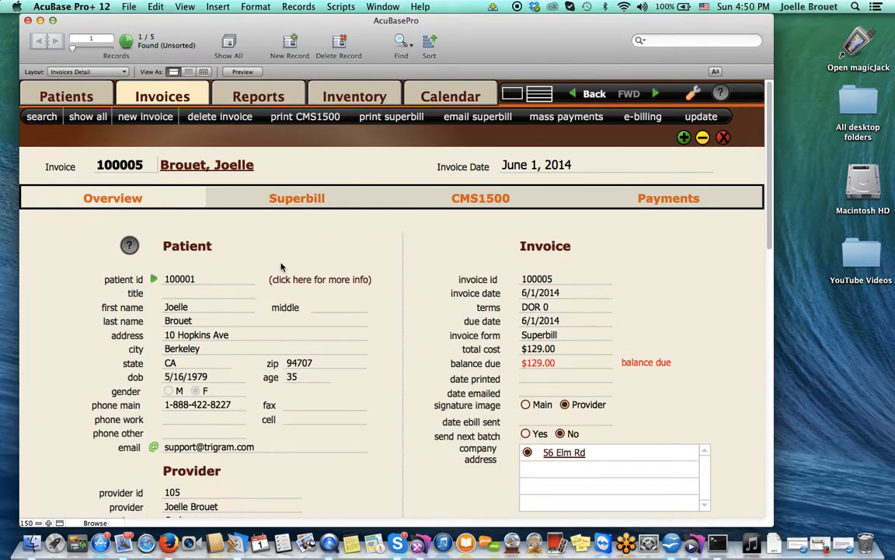
scroll(281, 266, "down", 3)
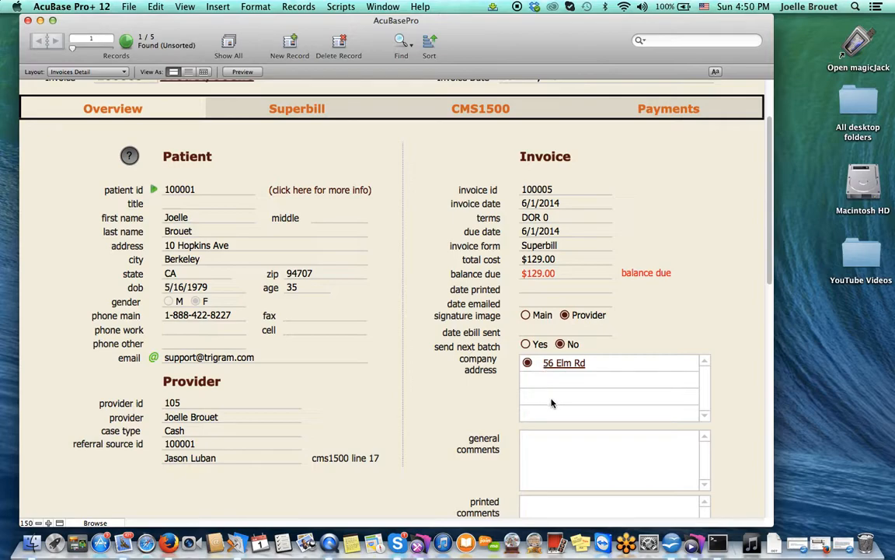
scroll(557, 403, "down", 3)
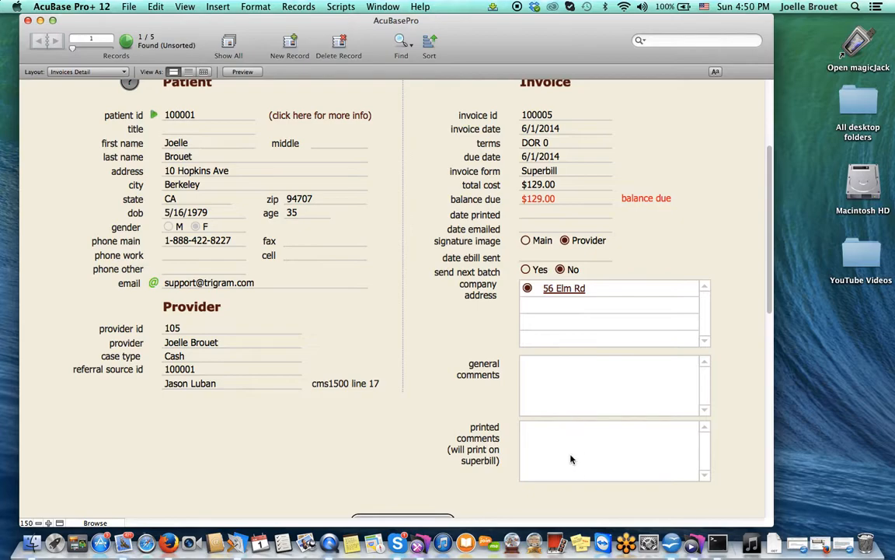
scroll(571, 459, "down", 1)
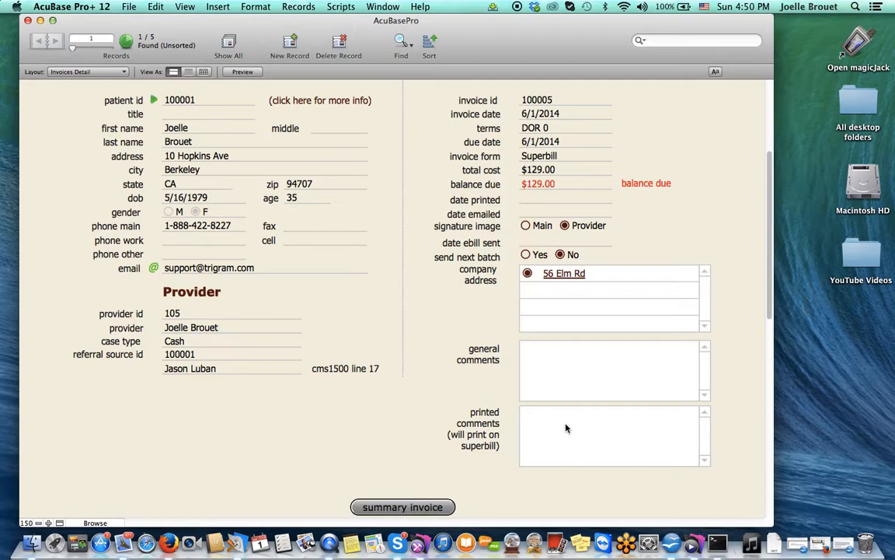
scroll(565, 427, "up", 3)
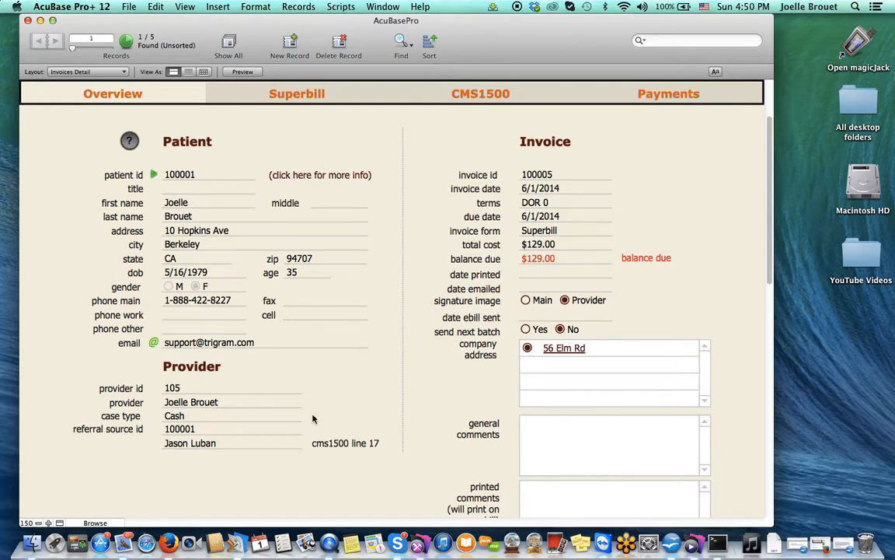
scroll(293, 321, "up", 4)
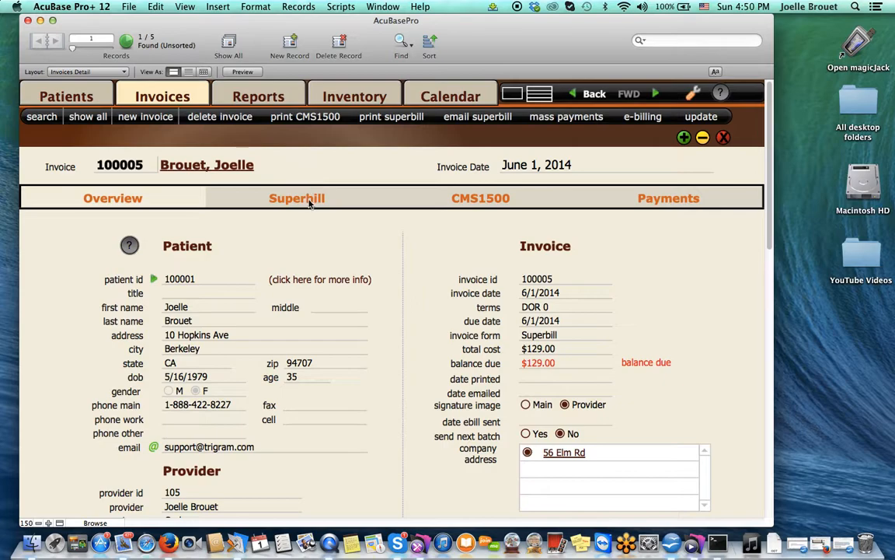
left_click(309, 200)
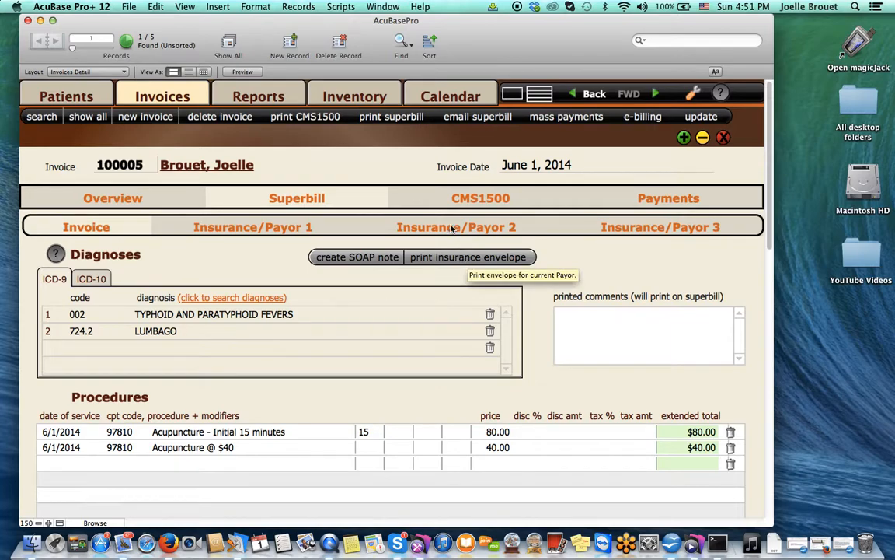
Step: Display invoice 100005 as a CMS1500 claim form showing diagnoses 002 and 724.2 and both 97810 procedures
left_click(460, 200)
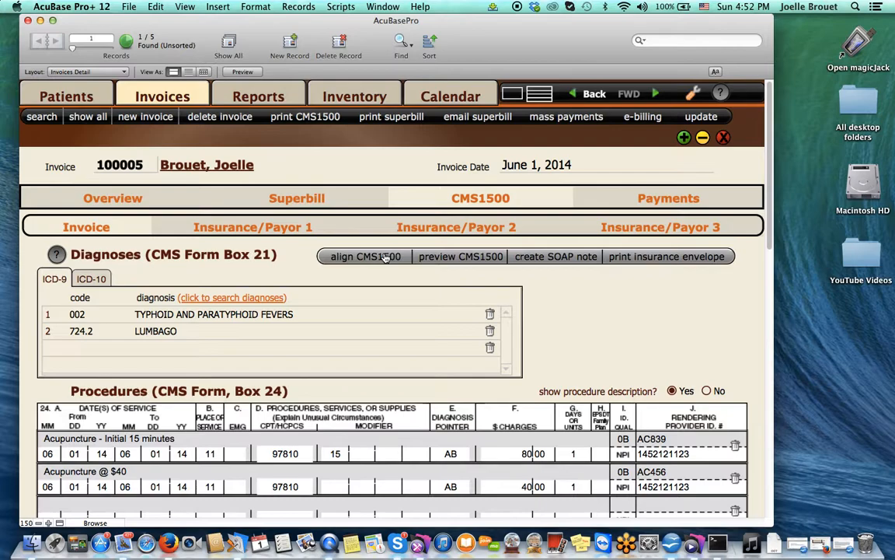
left_click(385, 257)
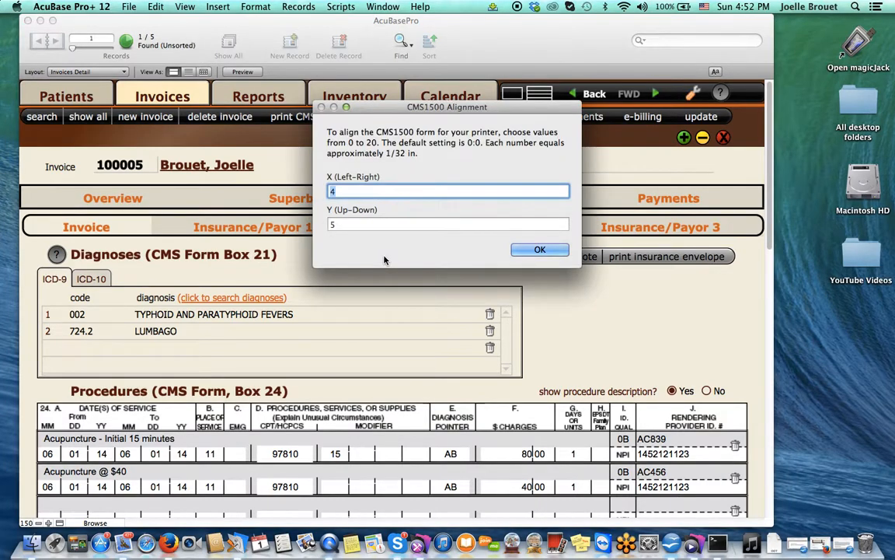
left_click(538, 250)
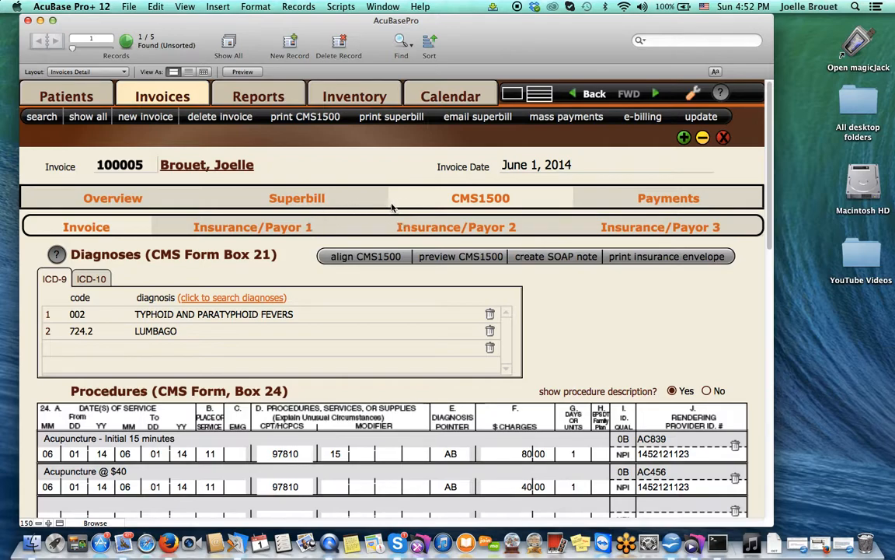
left_click(193, 233)
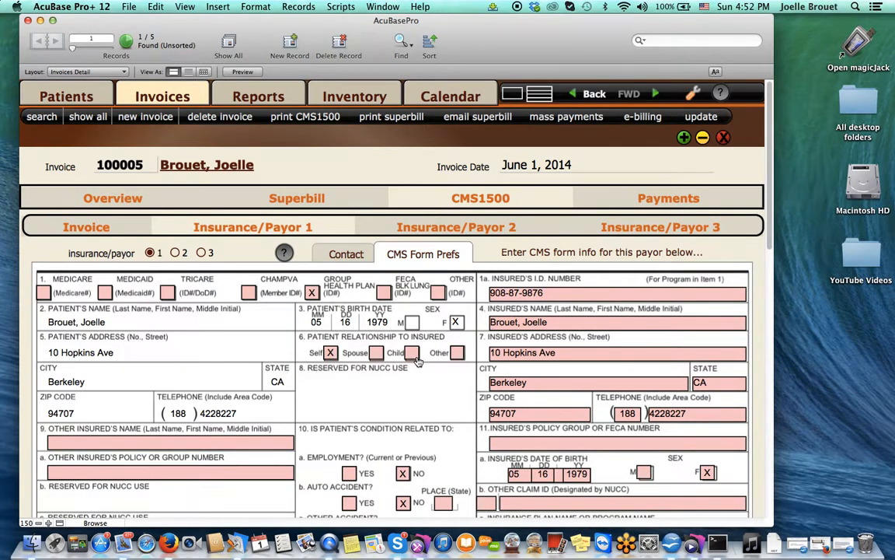
scroll(418, 360, "down", 3)
scroll(417, 360, "down", 4)
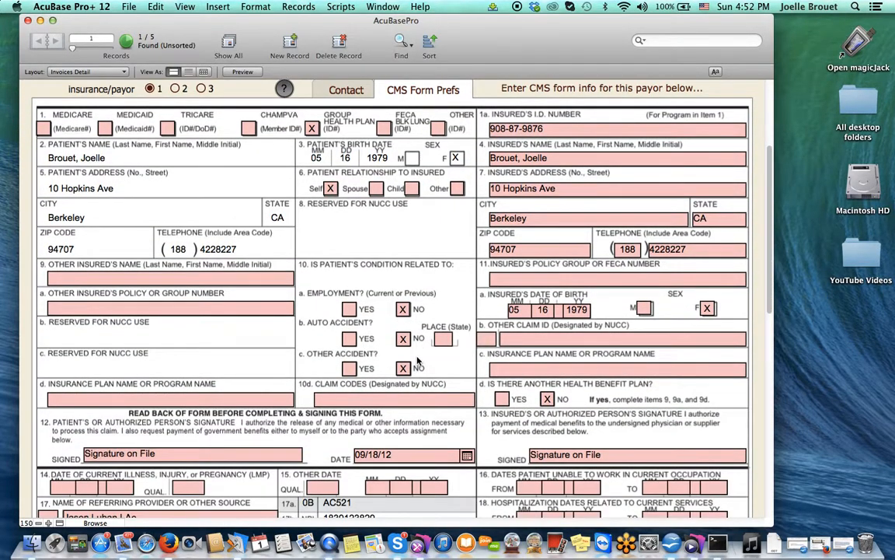
scroll(417, 359, "down", 1)
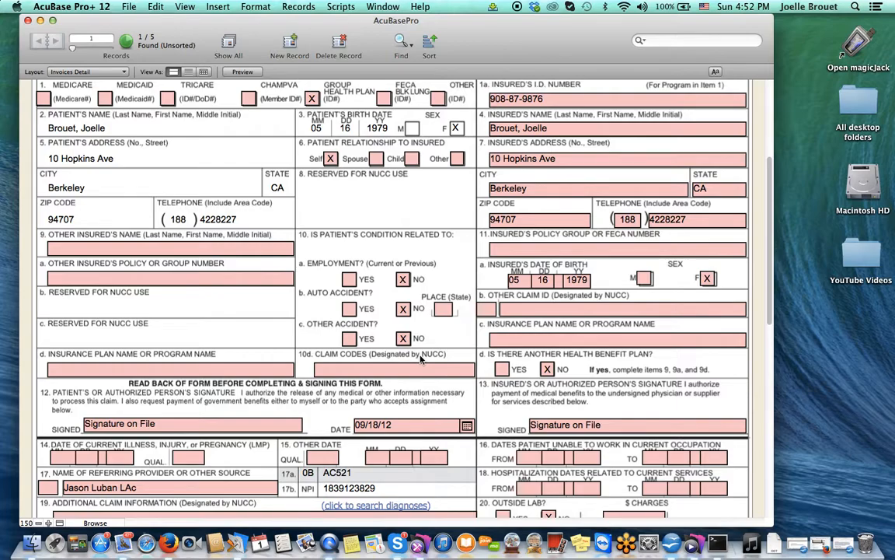
scroll(421, 358, "up", 4)
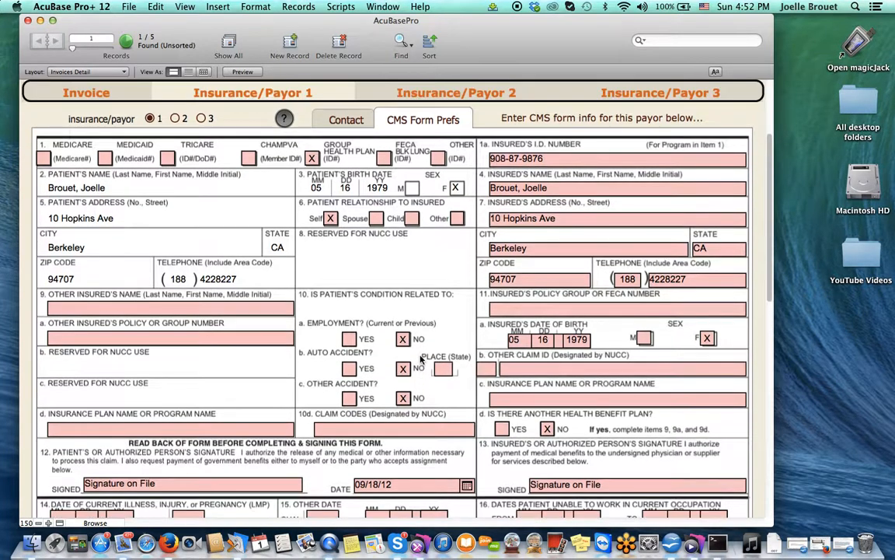
scroll(420, 359, "up", 3)
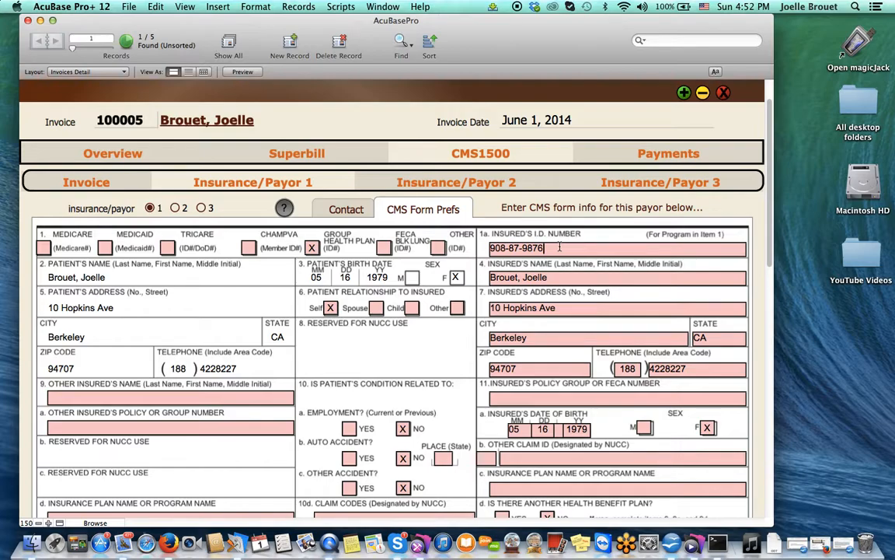
scroll(559, 248, "up", 3)
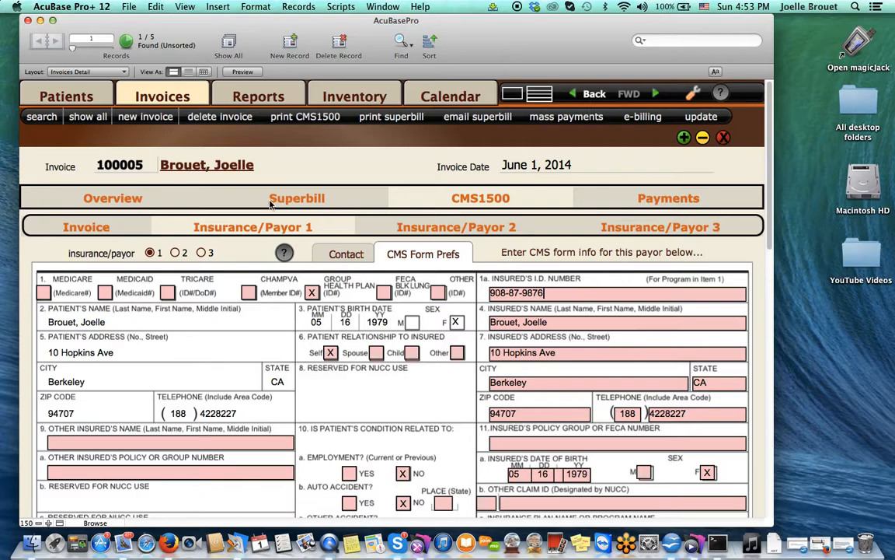
left_click(176, 252)
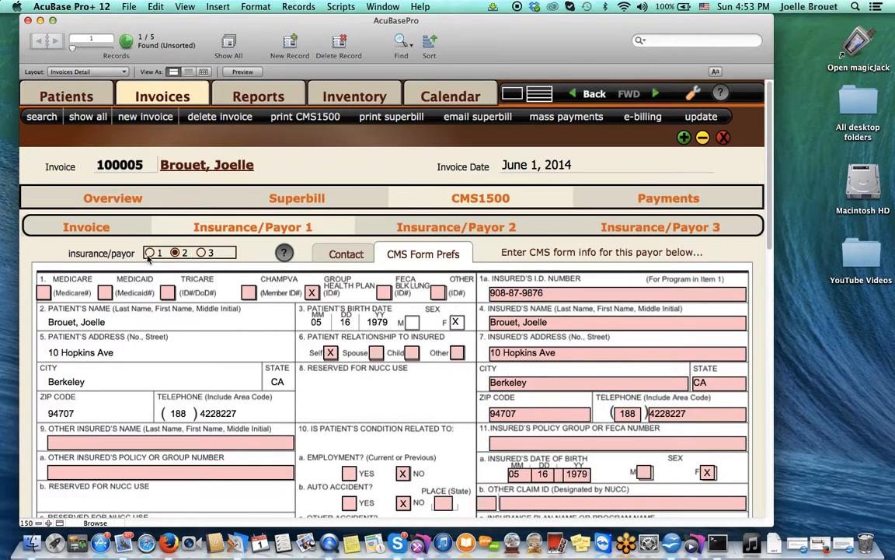
left_click(149, 253)
Step: Pay all line items as one lump sum by check, dated 6/1/2014
left_click(614, 200)
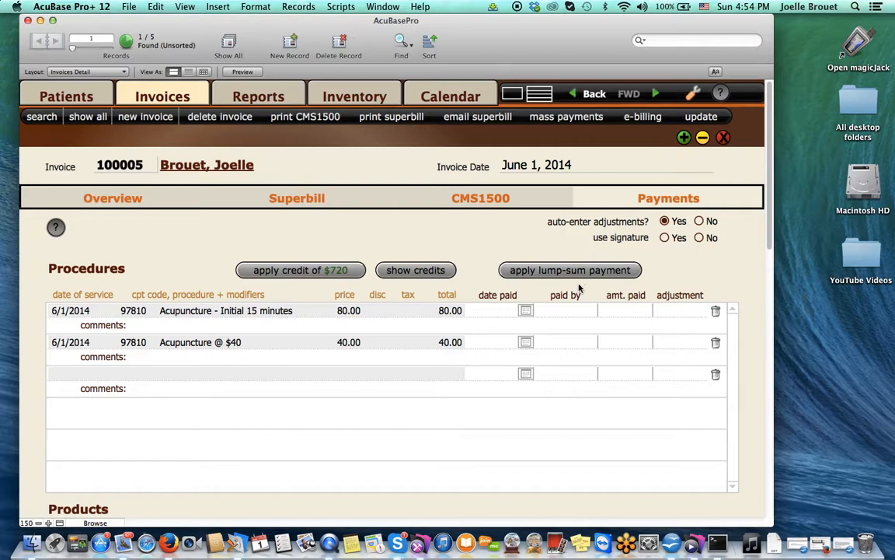
scroll(579, 295, "down", 3)
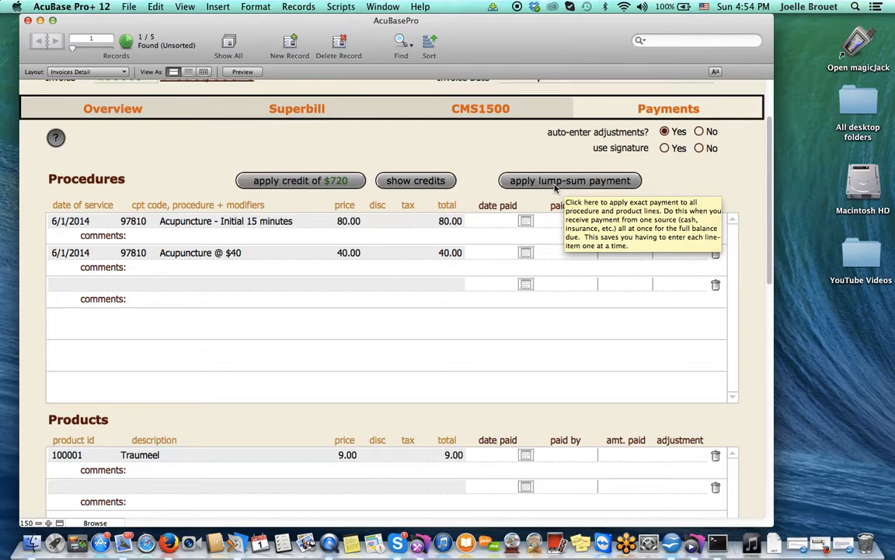
left_click(555, 182)
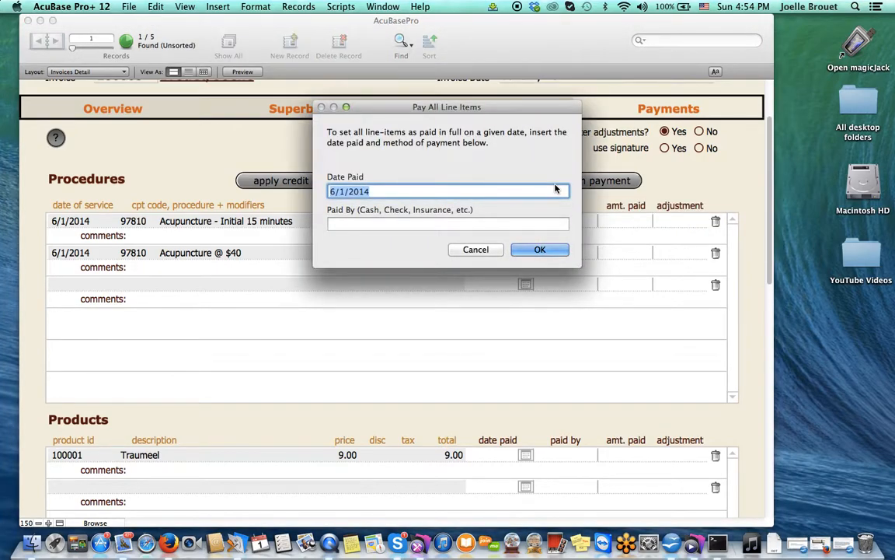
left_click(383, 225)
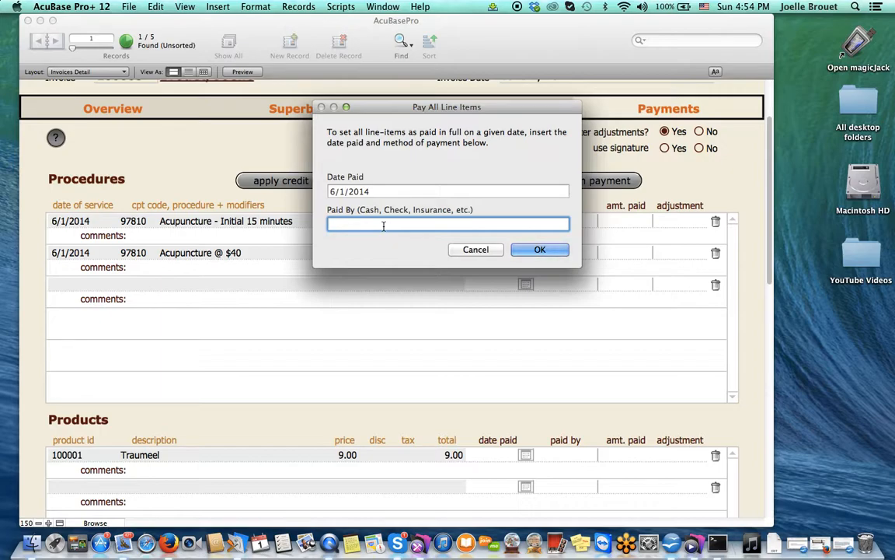
type("ce")
type("heck")
key("BackSpace")
key("BackSpace")
key("BackSpace")
key("BackSpace")
key("BackSpace")
key("BackSpace")
type("check")
left_click(529, 248)
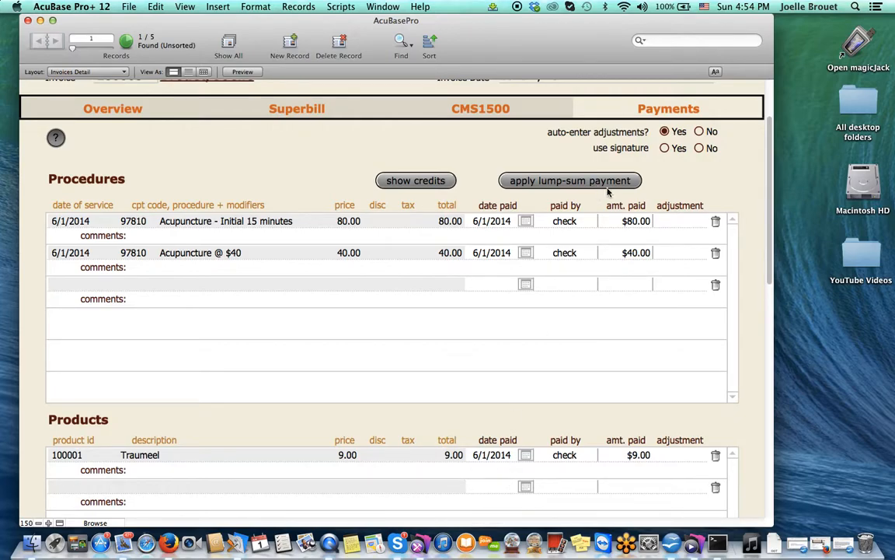
Step: Delete both procedures' check payments and add a $10.00 Co-pay dated 6/1/2014
left_click(715, 222)
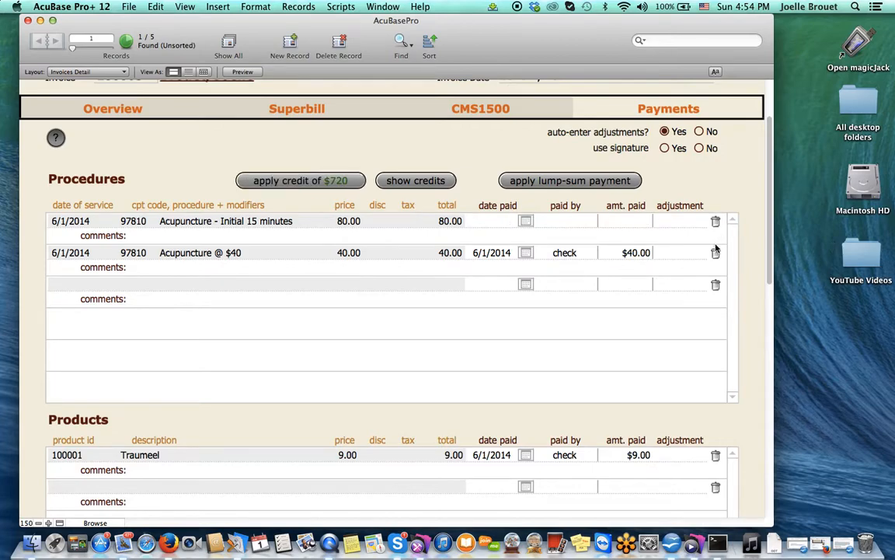
left_click(716, 254)
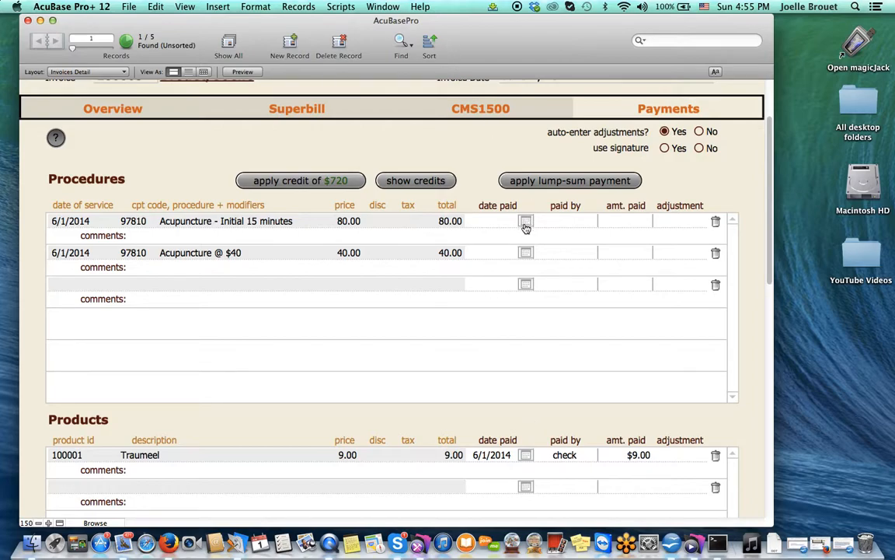
left_click(527, 284)
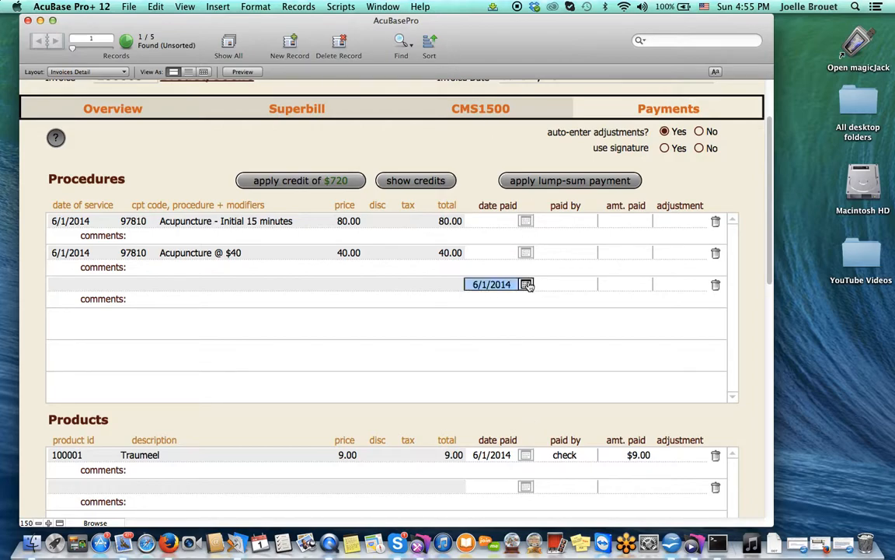
left_click(579, 288)
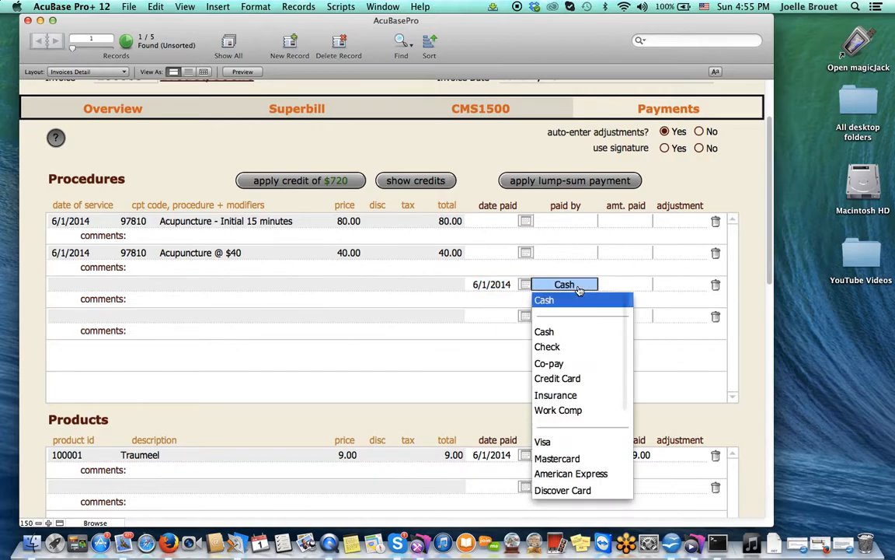
left_click(549, 364)
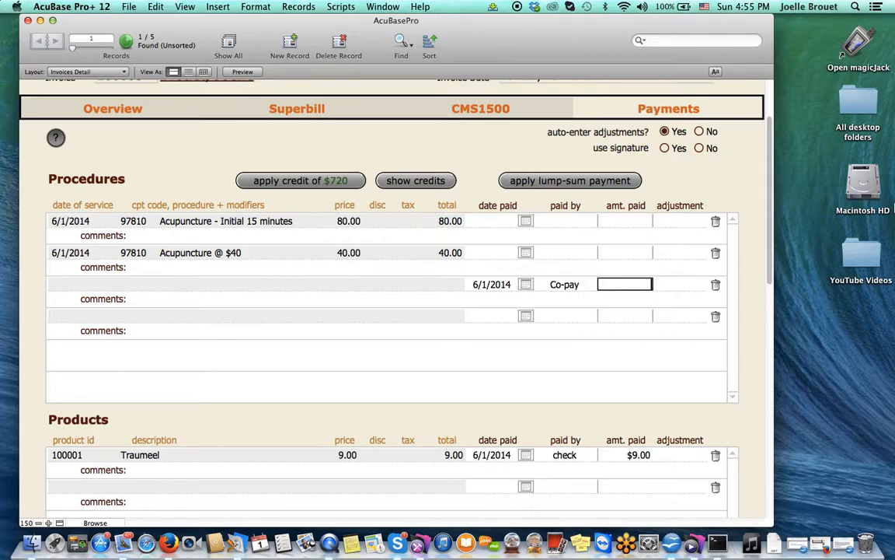
type("10")
left_click(526, 224)
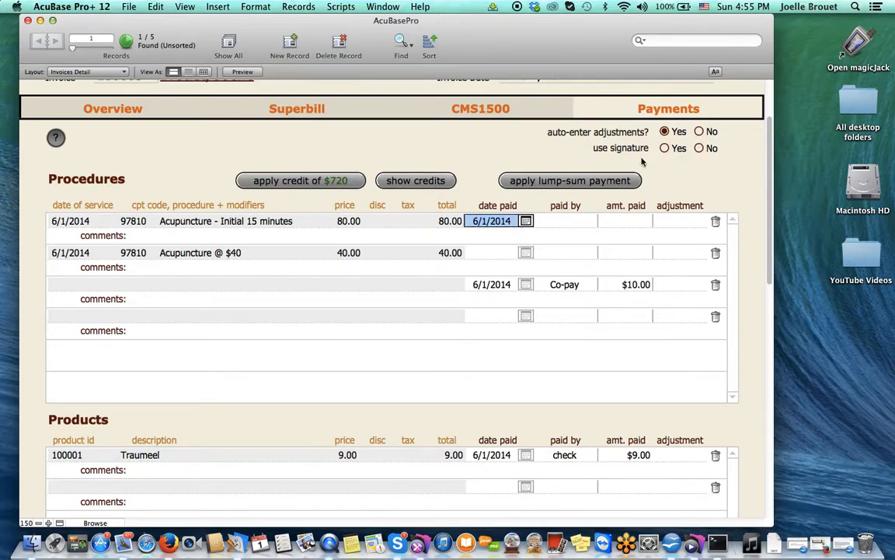
Step: Turn off auto-entered adjustments and record a $60.00 Insurance payment on the first acupuncture procedure
left_click(699, 132)
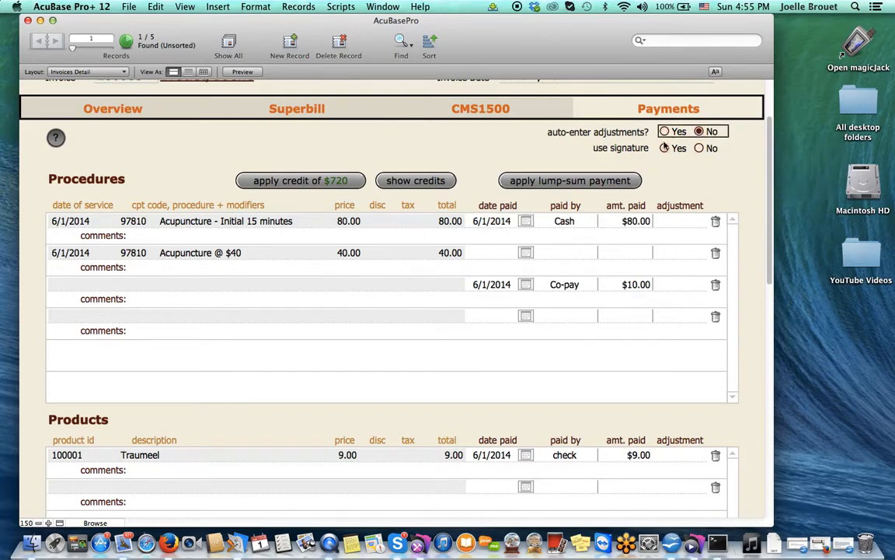
left_click(622, 222)
left_click(565, 222)
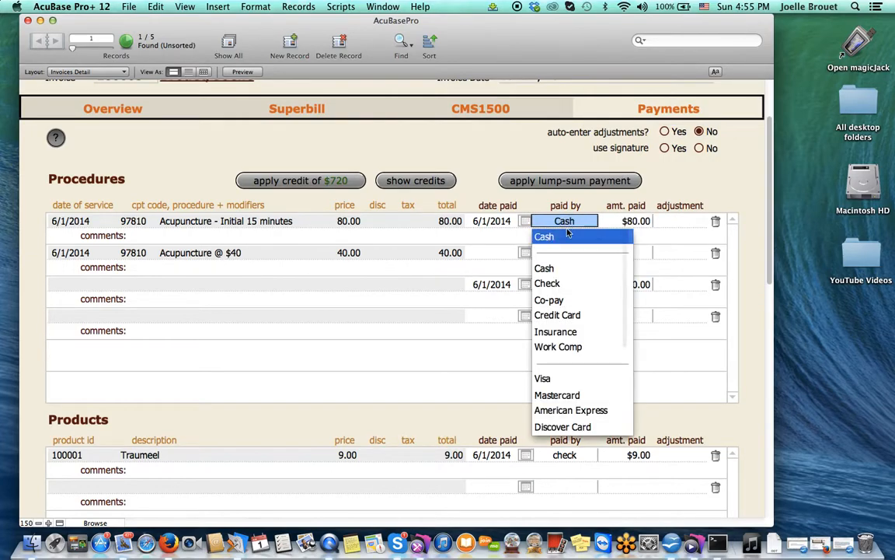
left_click(556, 332)
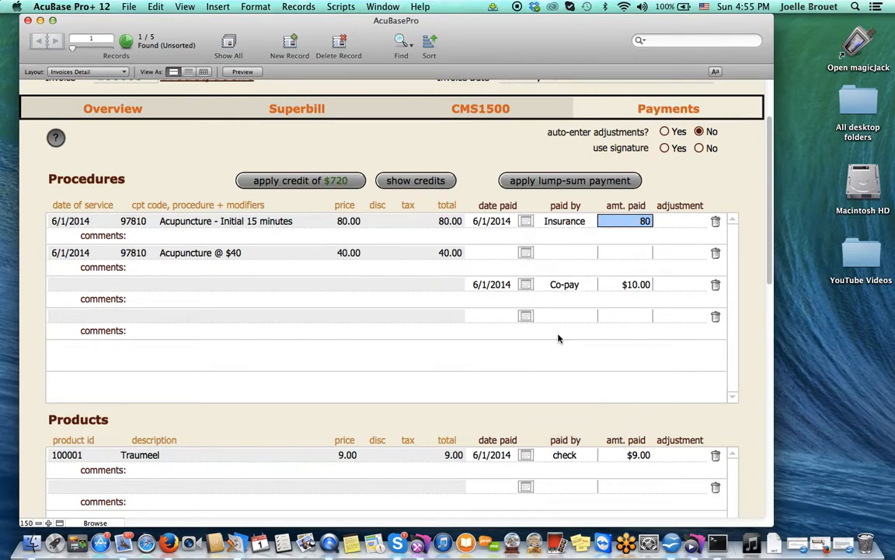
type("60")
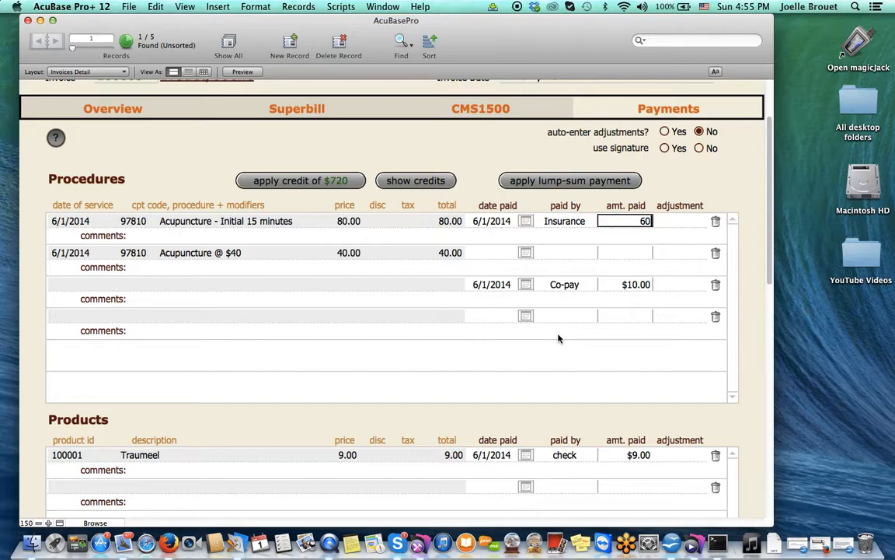
Step: Record a $20.00 Insurance payment dated 6/1/2014 on the second acupuncture procedure
left_click(525, 252)
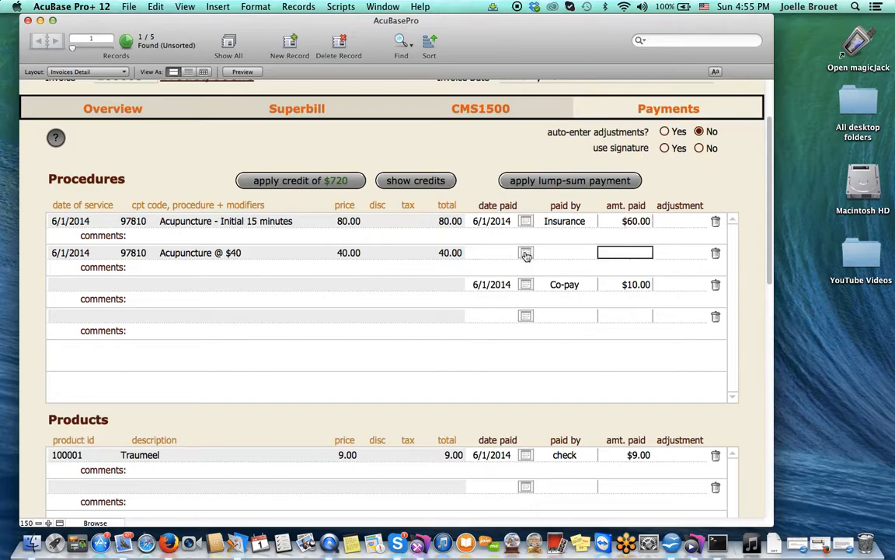
left_click(565, 253)
left_click(555, 363)
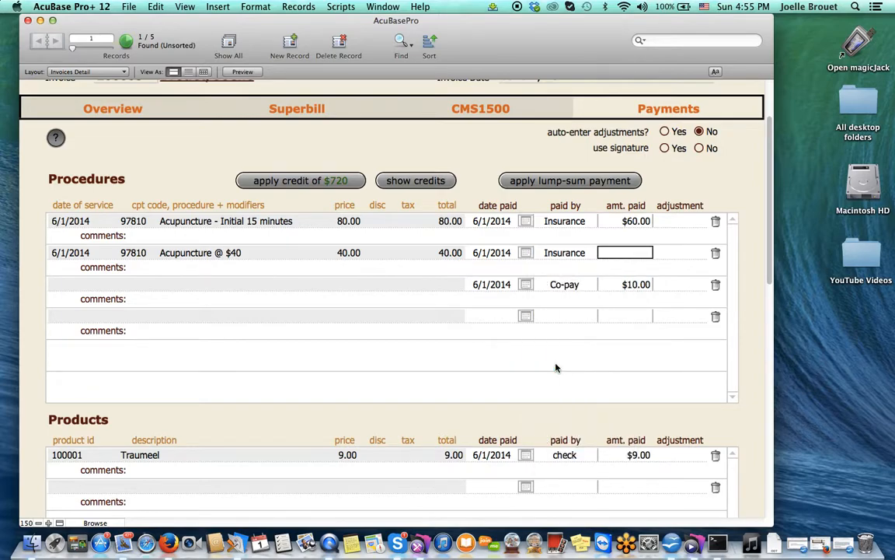
type("20")
left_click(730, 204)
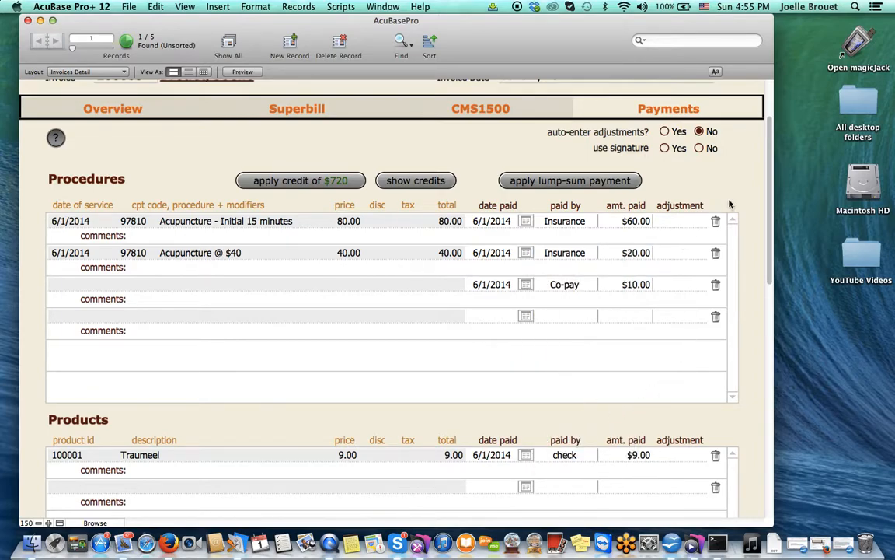
Step: Add a new payment line dated 6/1/2014 holding a $30.00 adjustment beneath the co-pay
scroll(665, 286, "down", 3)
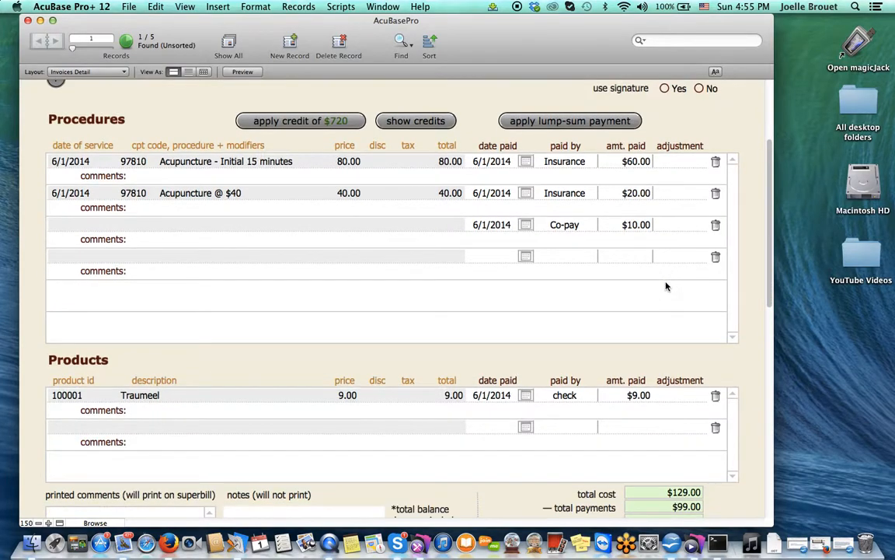
scroll(665, 286, "down", 1)
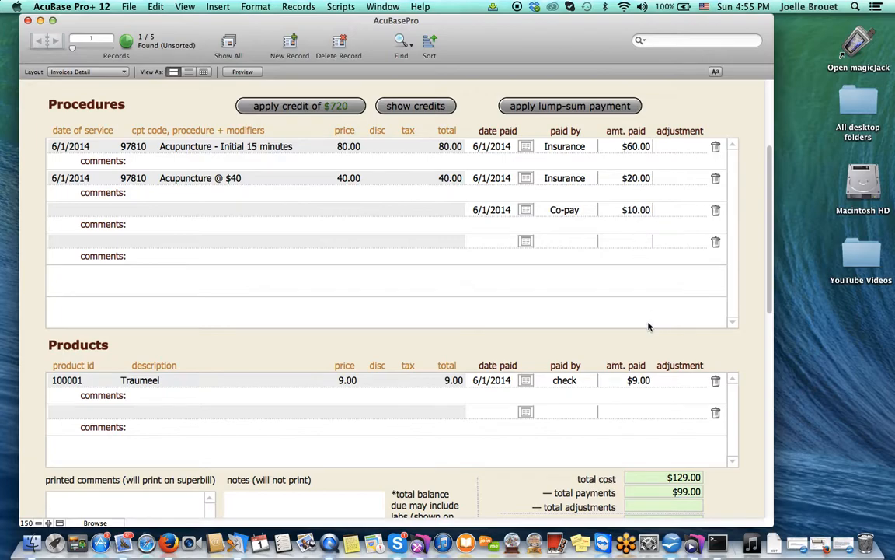
scroll(687, 455, "down", 3)
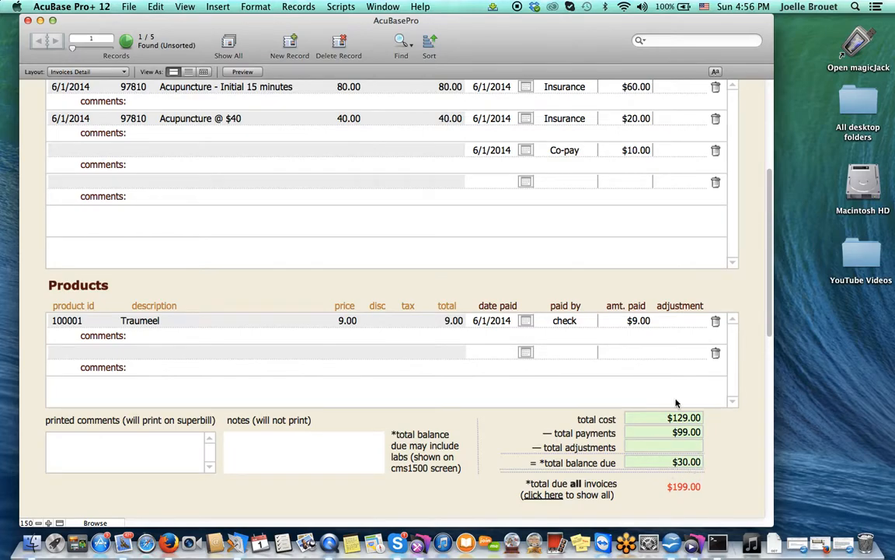
left_click(526, 181)
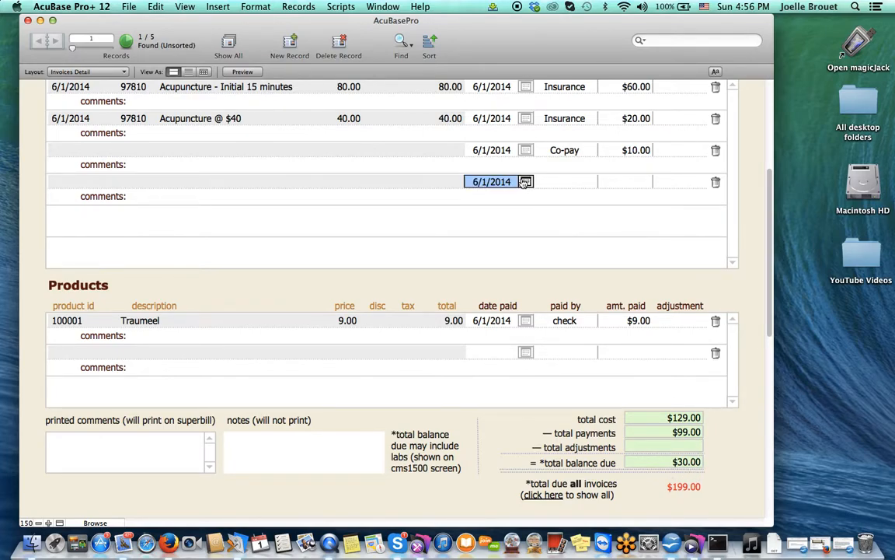
key("Tab")
key("Tab")
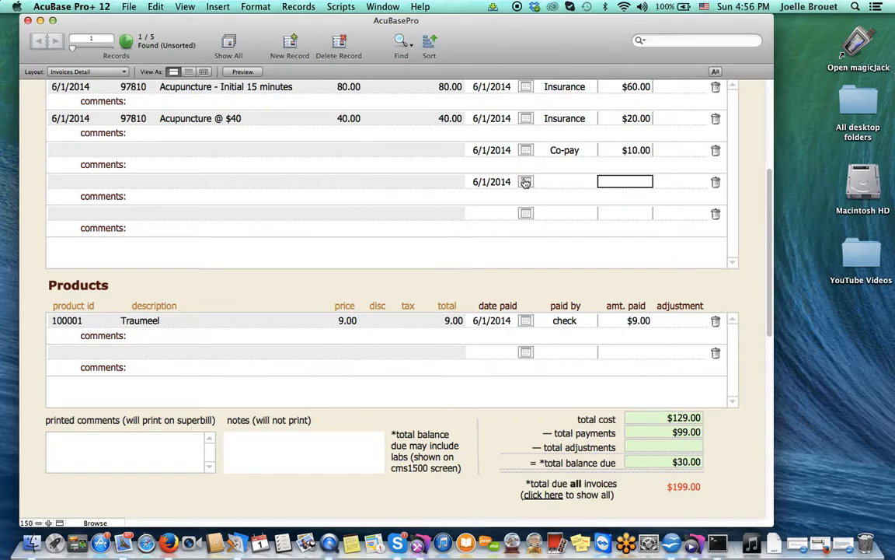
key("Tab")
type("30")
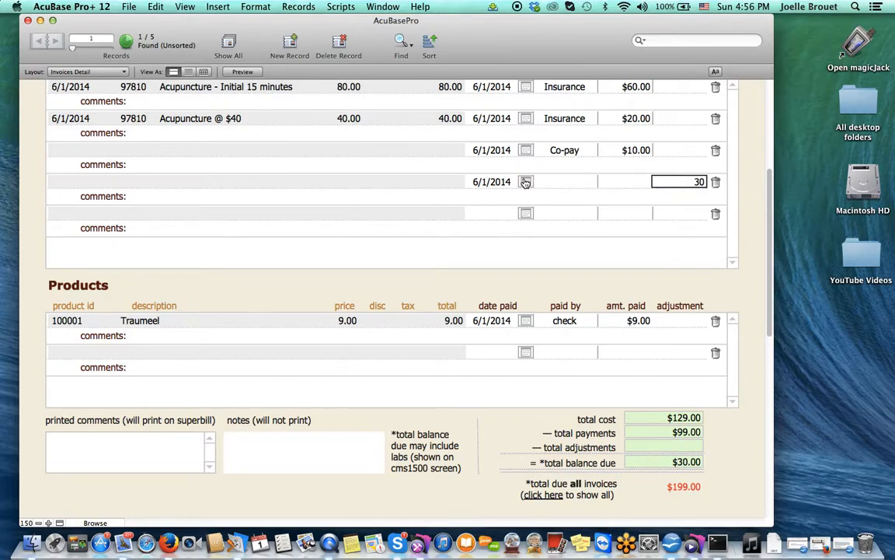
scroll(515, 179, "up", 3)
scroll(515, 179, "up", 1)
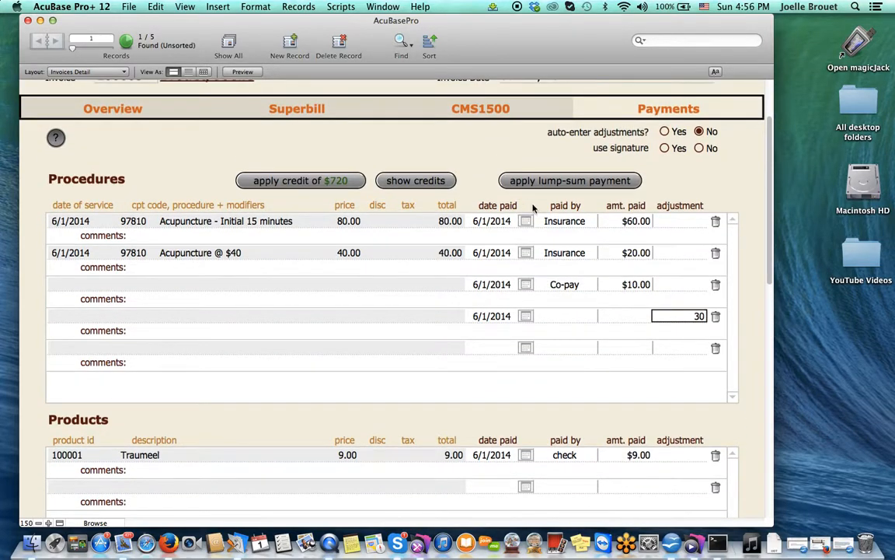
left_click(722, 188)
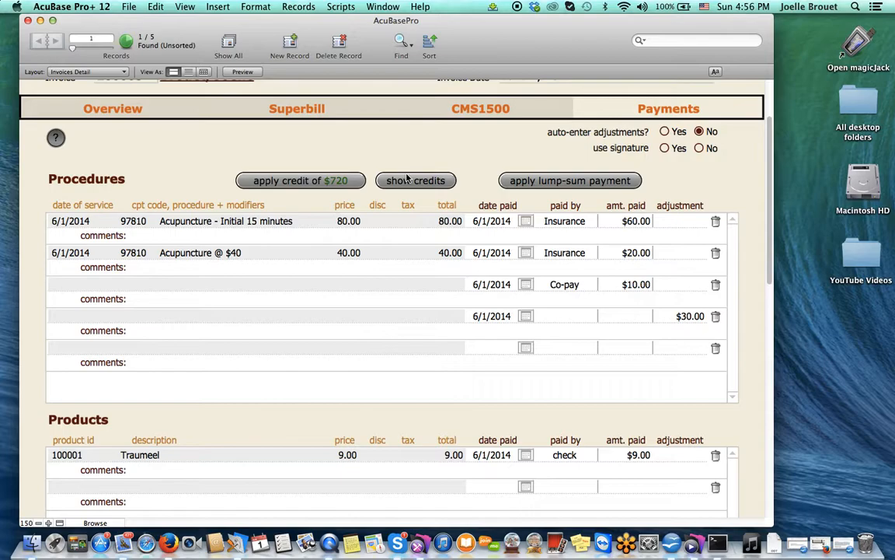
scroll(406, 178, "up", 5)
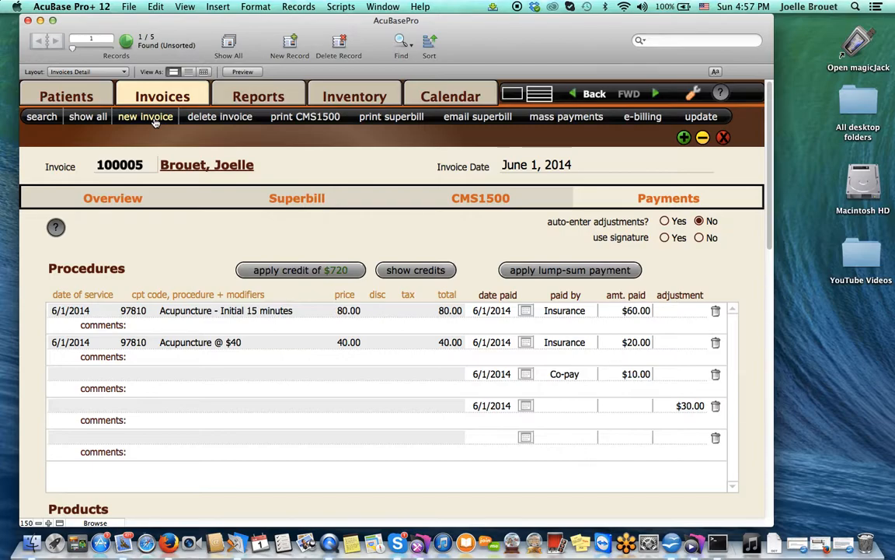
Step: Create blank invoice 100006 dated June 1, 2014, leaving the patient unselected
left_click(155, 122)
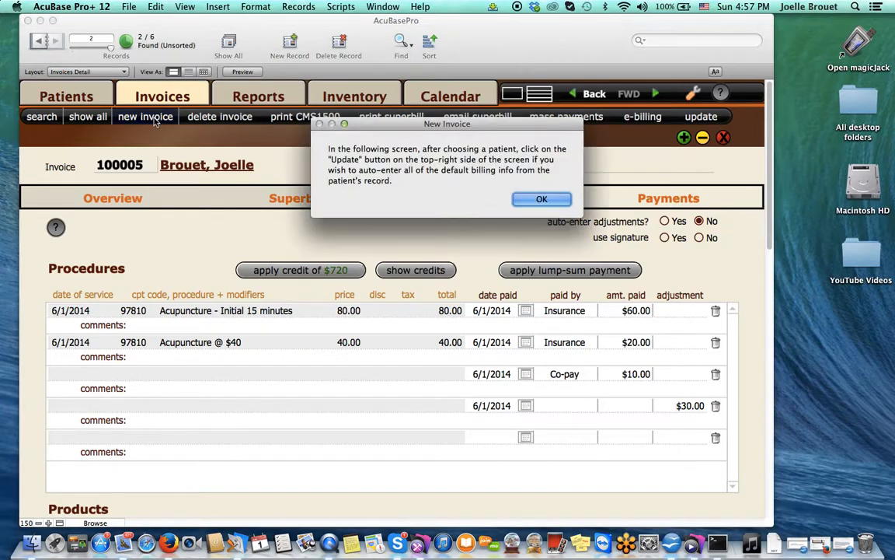
left_click(542, 199)
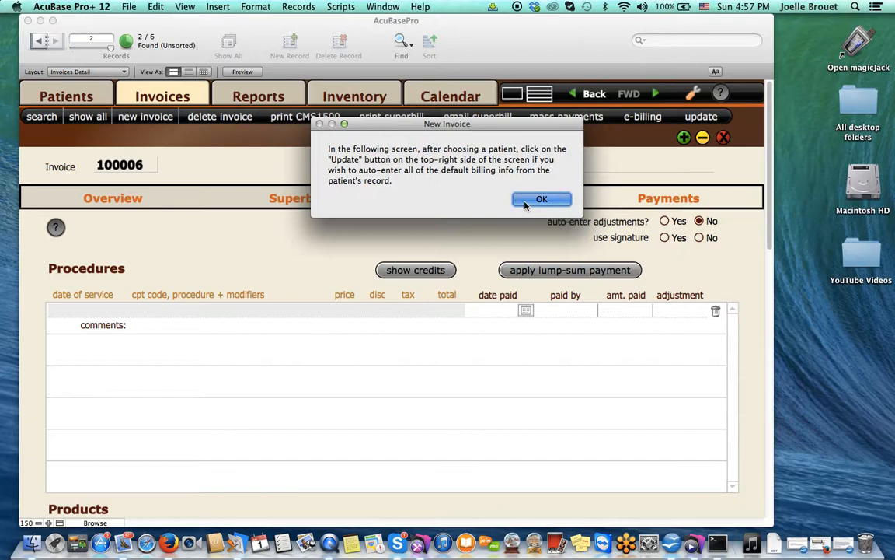
left_click(332, 239)
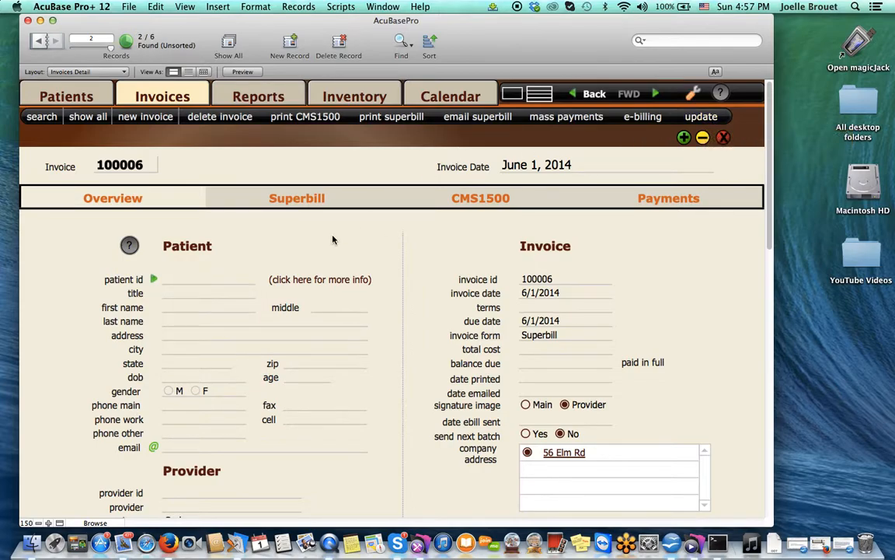
Step: Enter the patient's first and last name on invoice 100006
left_click(181, 307)
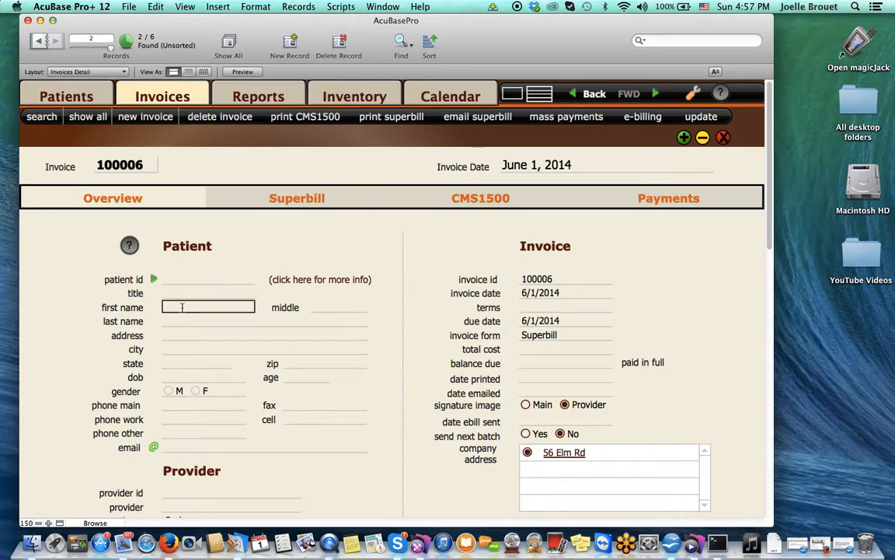
left_click(182, 321)
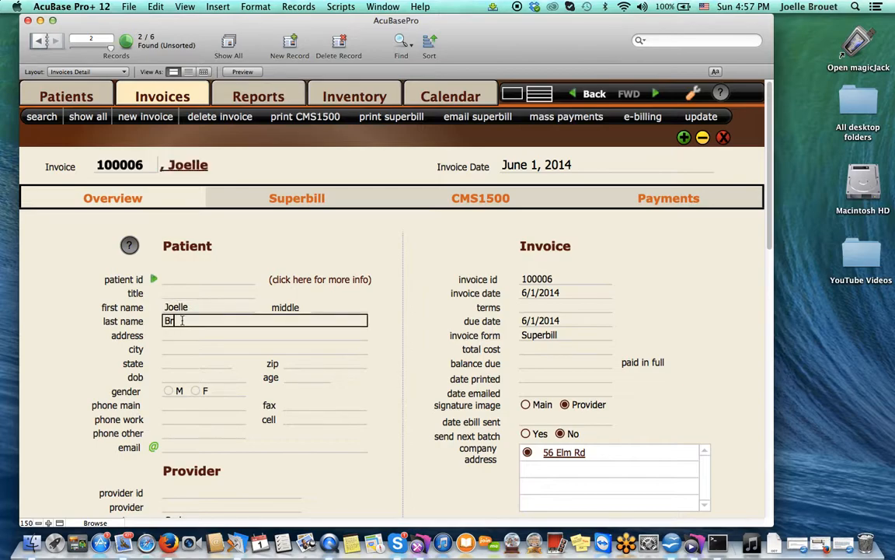
Step: Set the invoice's provider to 105 and bring up its Superbill
left_click(176, 492)
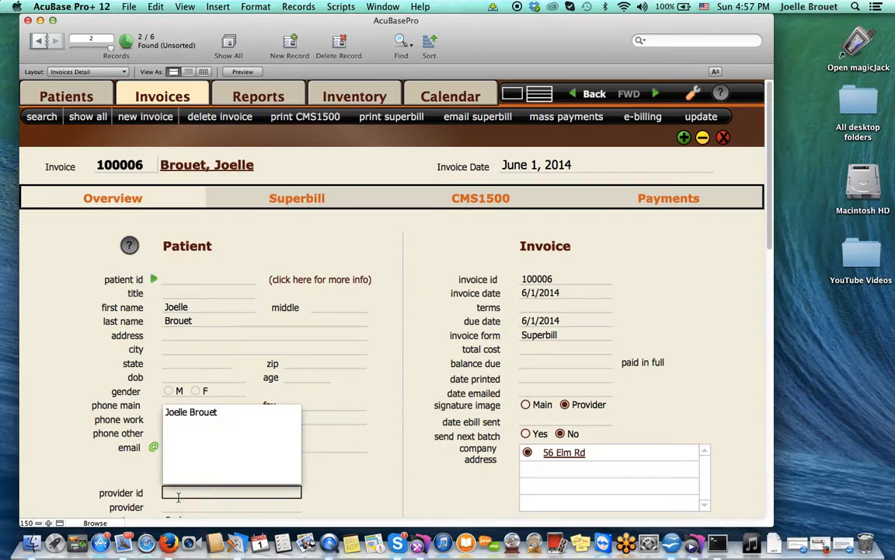
left_click(179, 413)
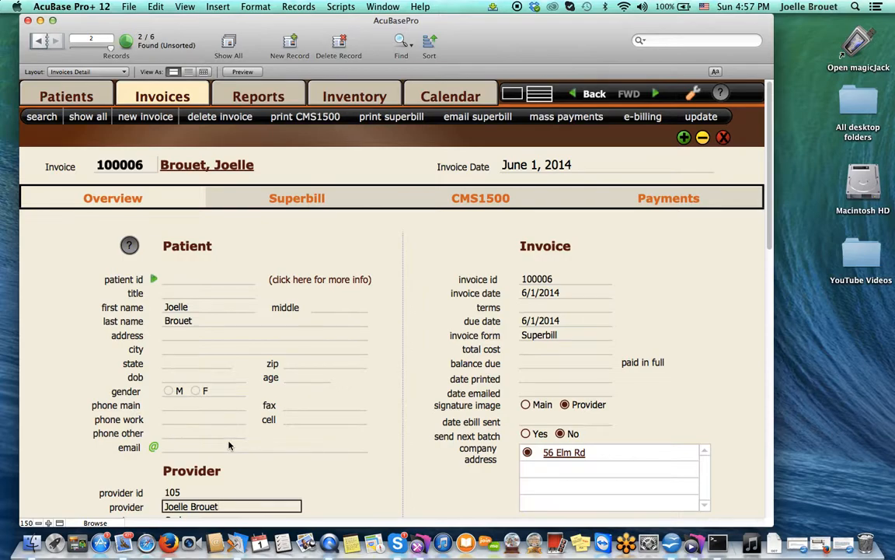
scroll(230, 444, "down", 2)
scroll(229, 445, "down", 1)
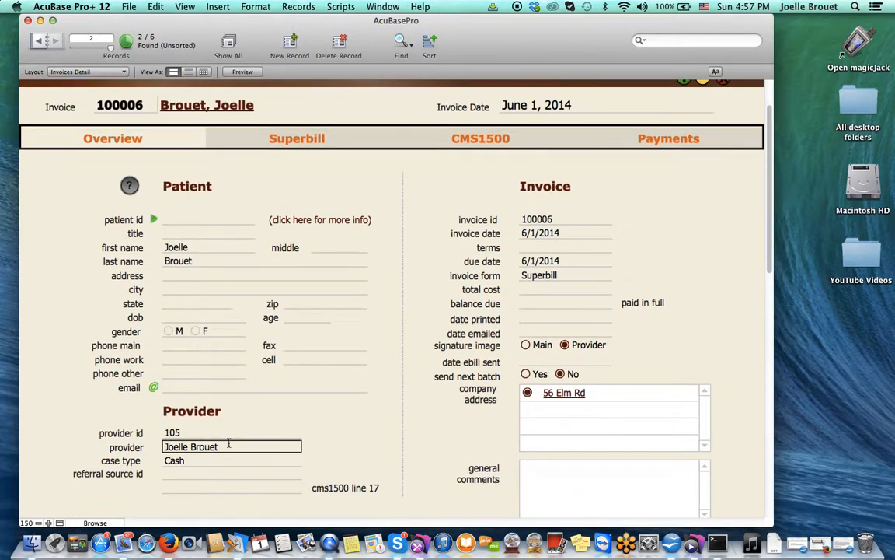
scroll(229, 444, "up", 4)
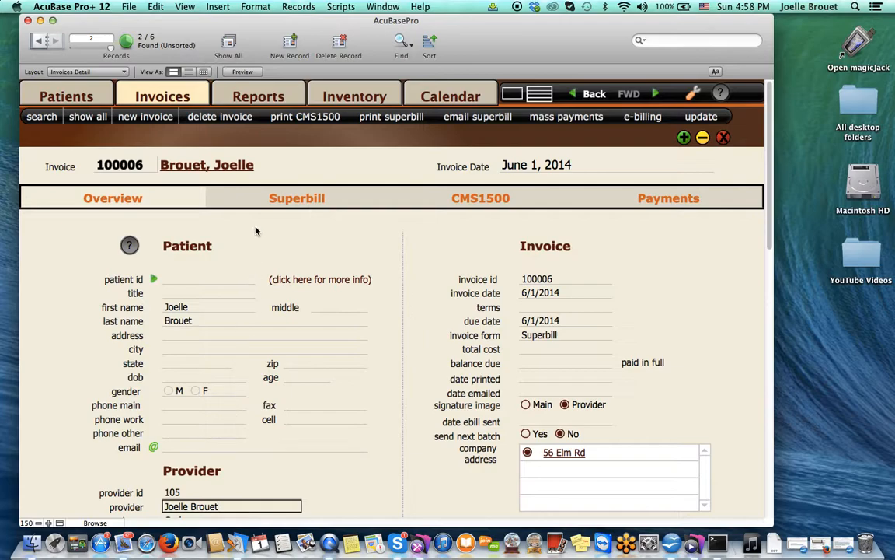
left_click(257, 196)
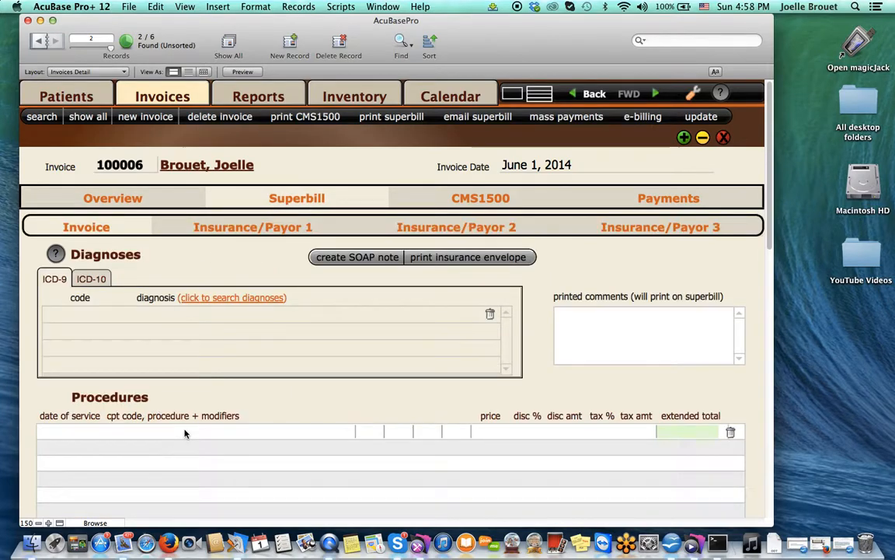
Step: Add one Traumeel (ID 100001, 9.00 per tube) and check the $9.00 balance on the overview
scroll(185, 435, "down", 8)
scroll(185, 433, "down", 1)
left_click(58, 458)
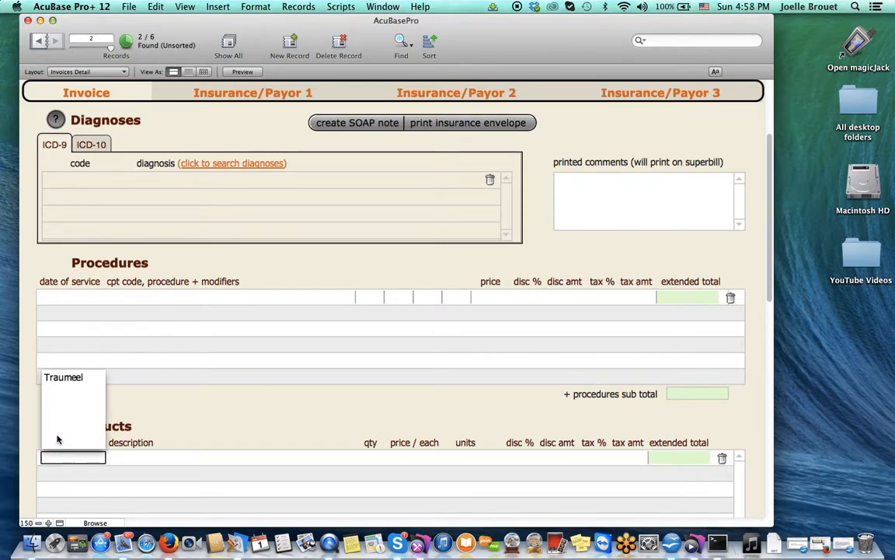
left_click(61, 377)
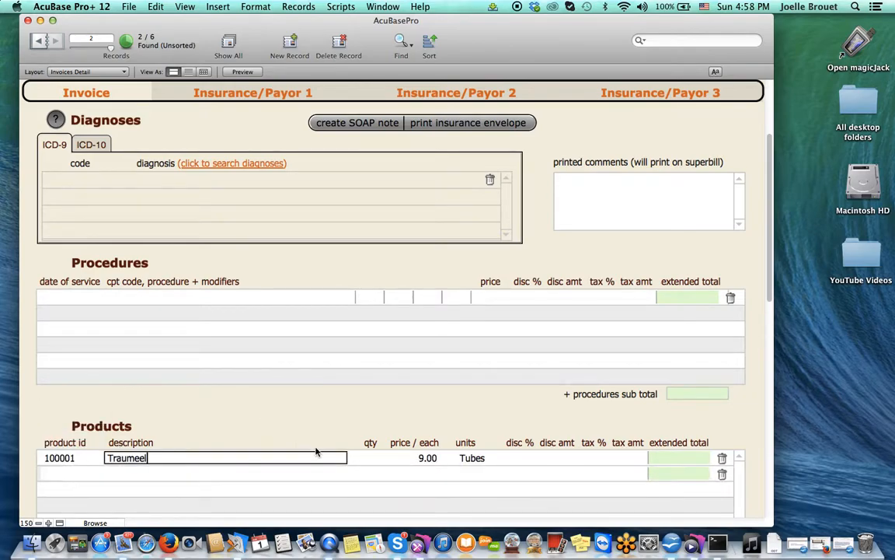
left_click(372, 457)
type("1")
scroll(373, 458, "up", 5)
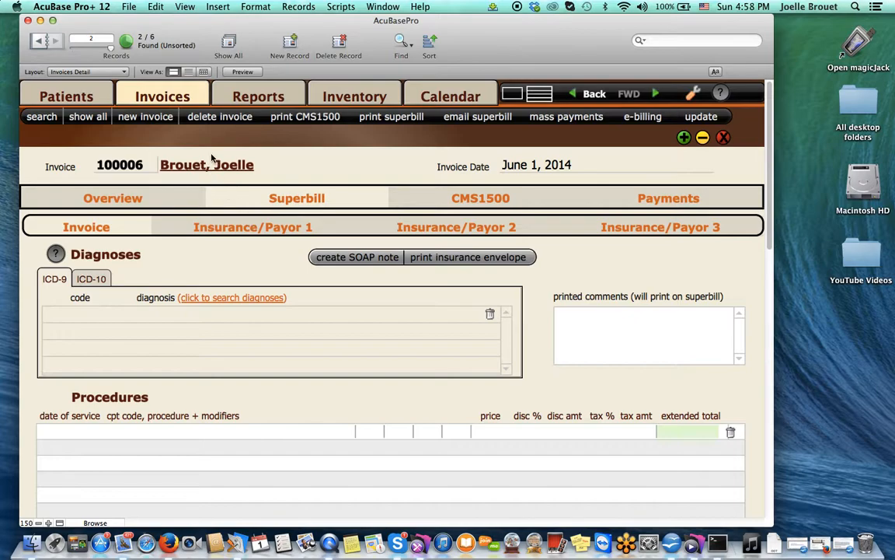
left_click(155, 202)
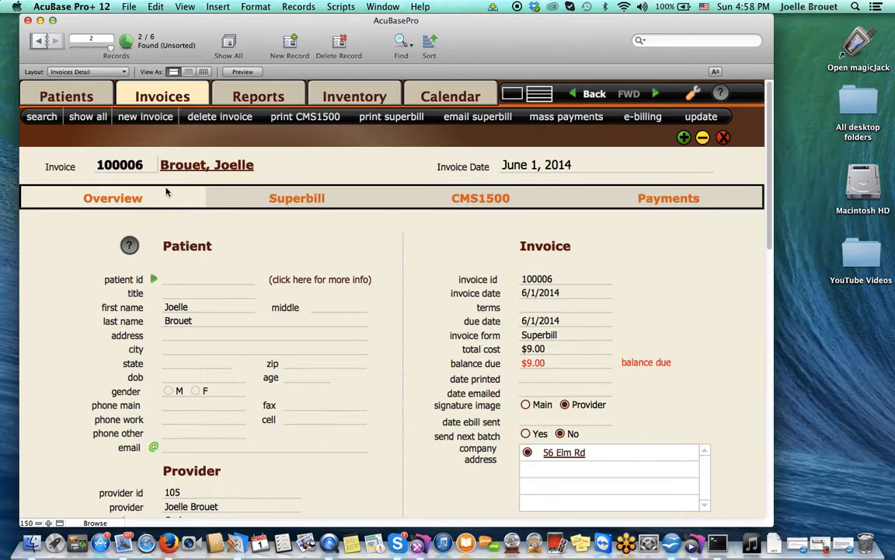
Step: Create invoice 100007 for the existing patient and update it to pull default billing info
left_click(148, 121)
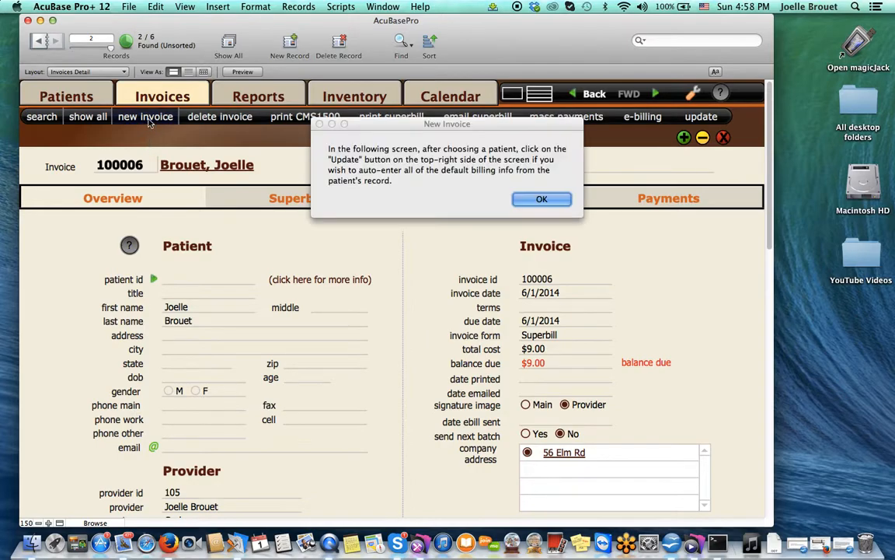
left_click(541, 199)
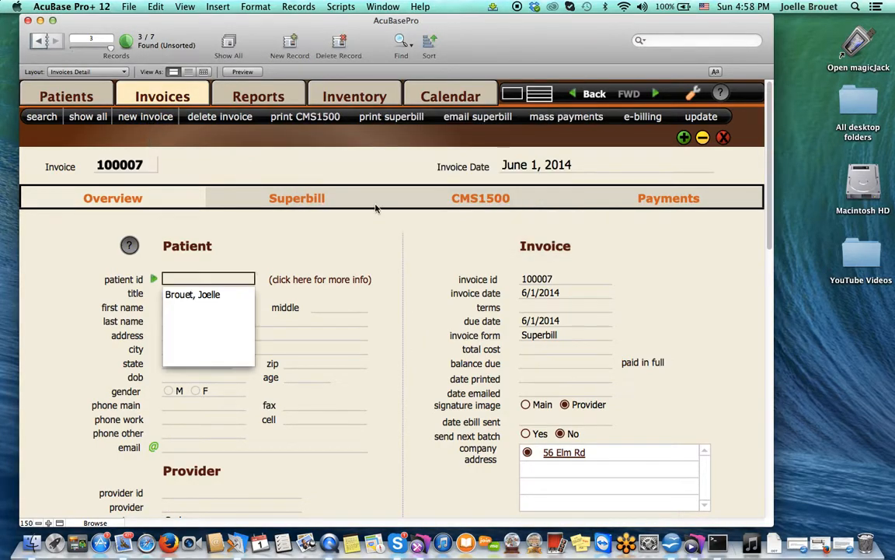
left_click(209, 295)
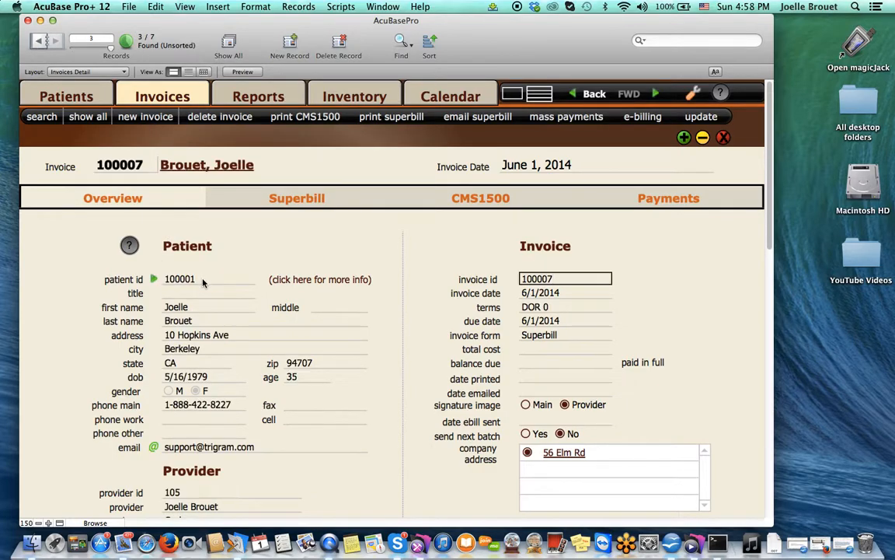
left_click(701, 118)
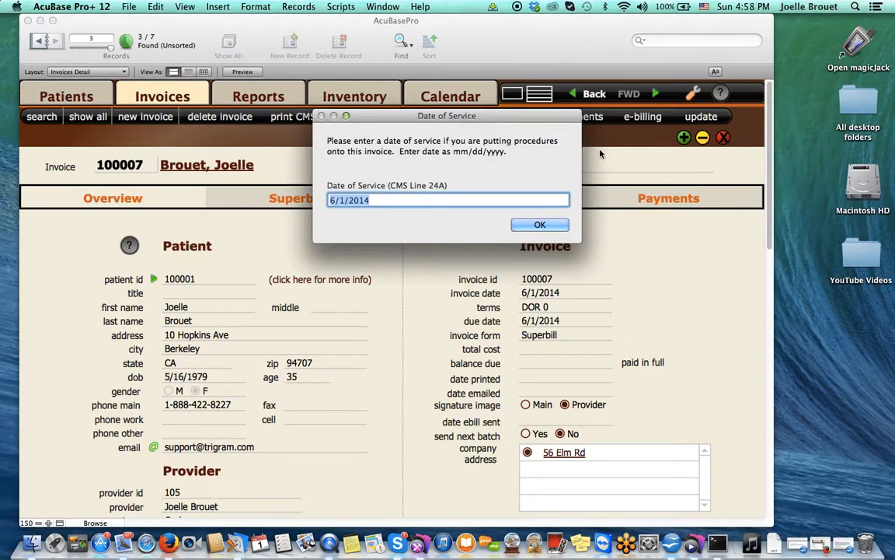
Step: Accept 6/1/2014 to load diagnoses 002, 724.2 and two 97810 charges, then open a second window
left_click(540, 225)
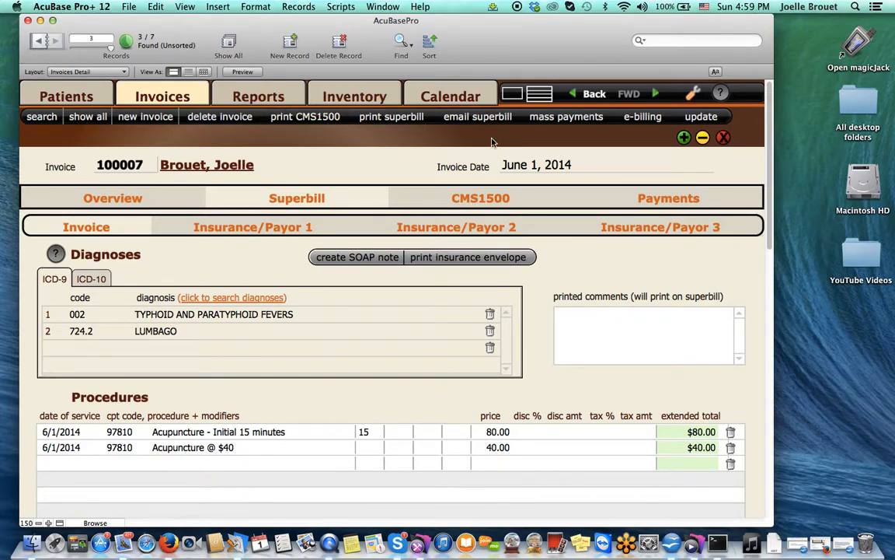
left_click(683, 138)
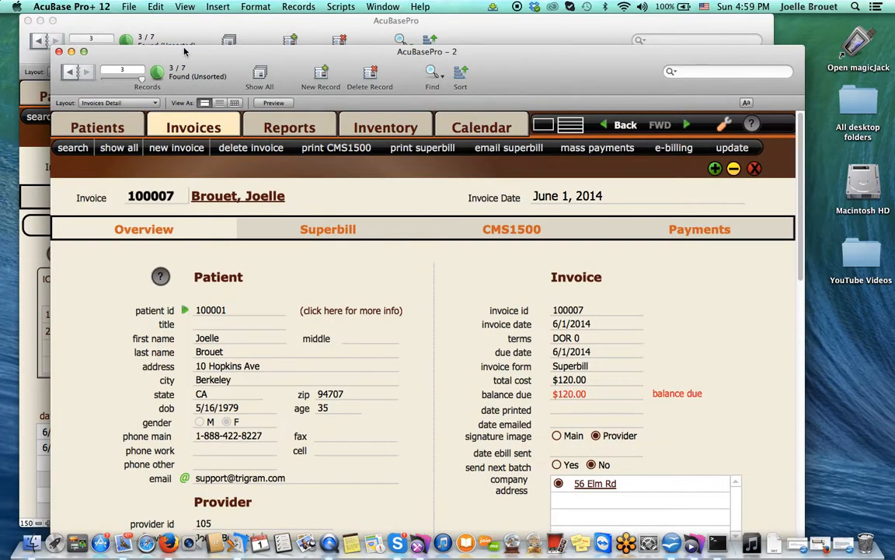
Step: Check the patient's $289.00 balance in the second window's patient list, then close that window
left_click(121, 125)
left_click_drag(205, 62, 243, 55)
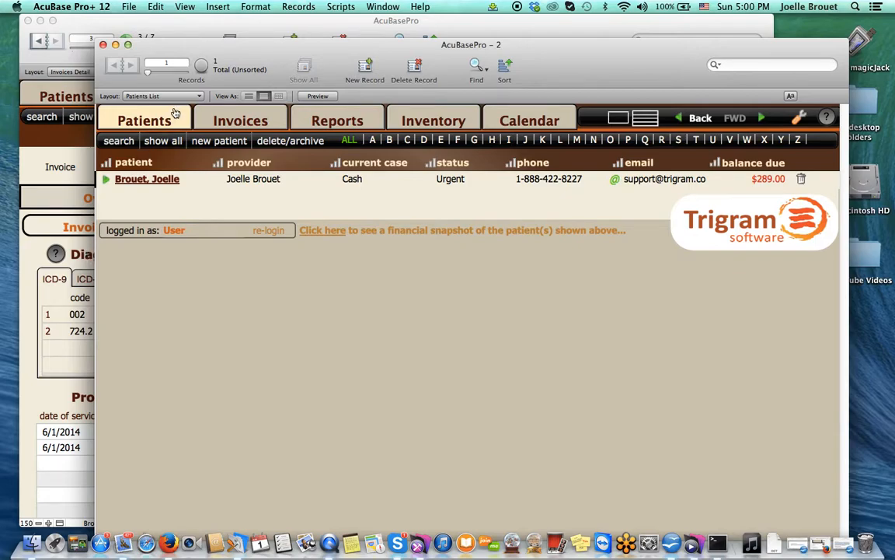
left_click_drag(286, 51, 215, 102)
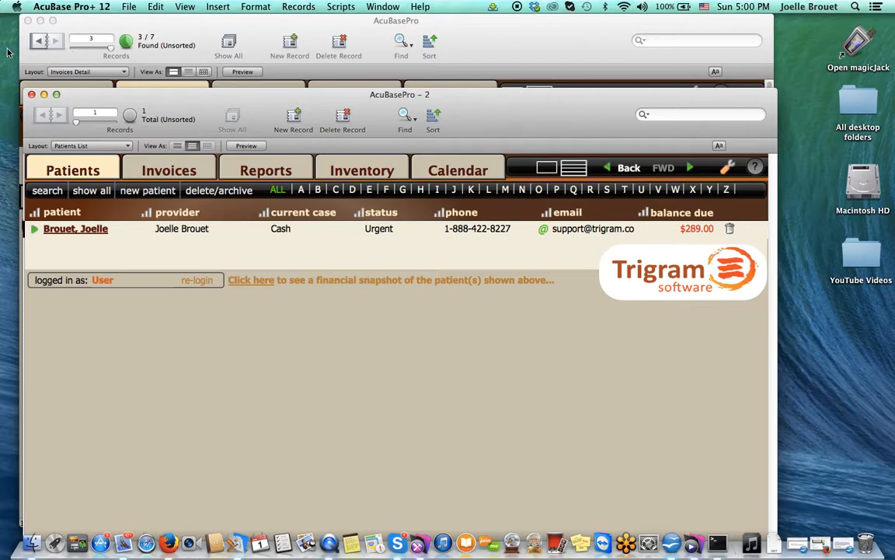
left_click(31, 94)
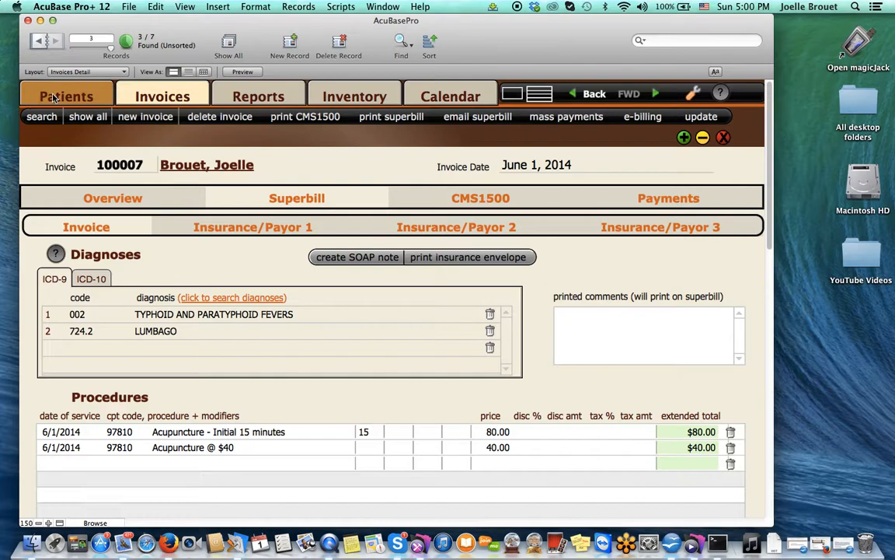